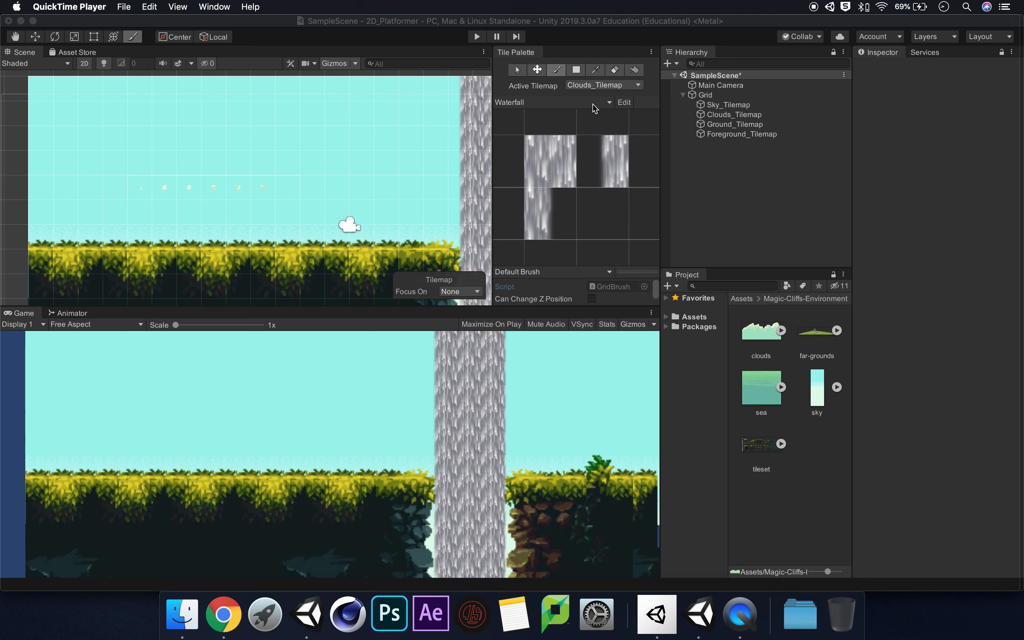
click(615, 69)
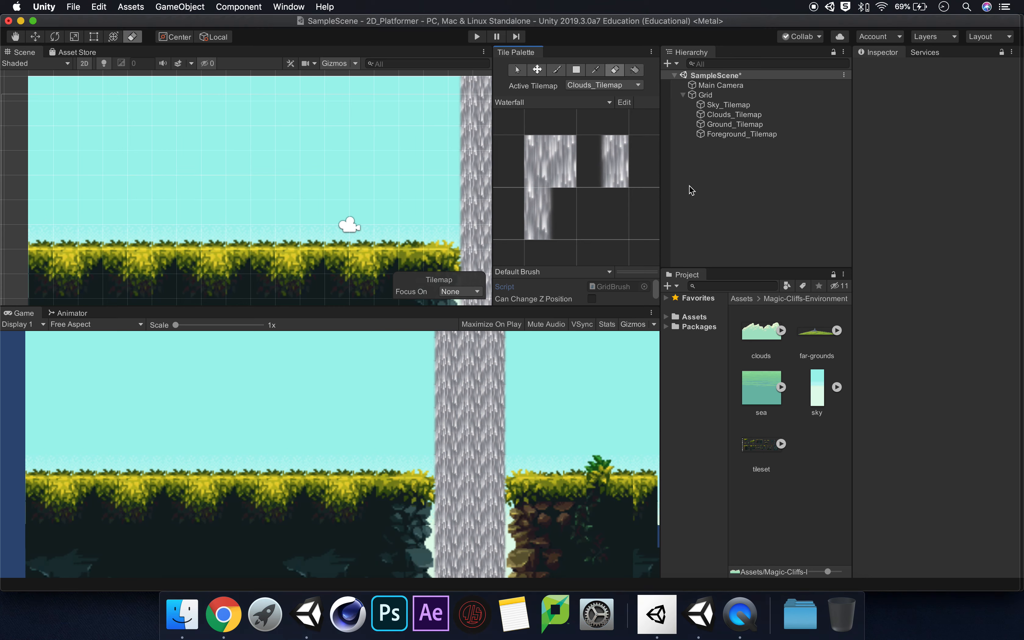
key(b)
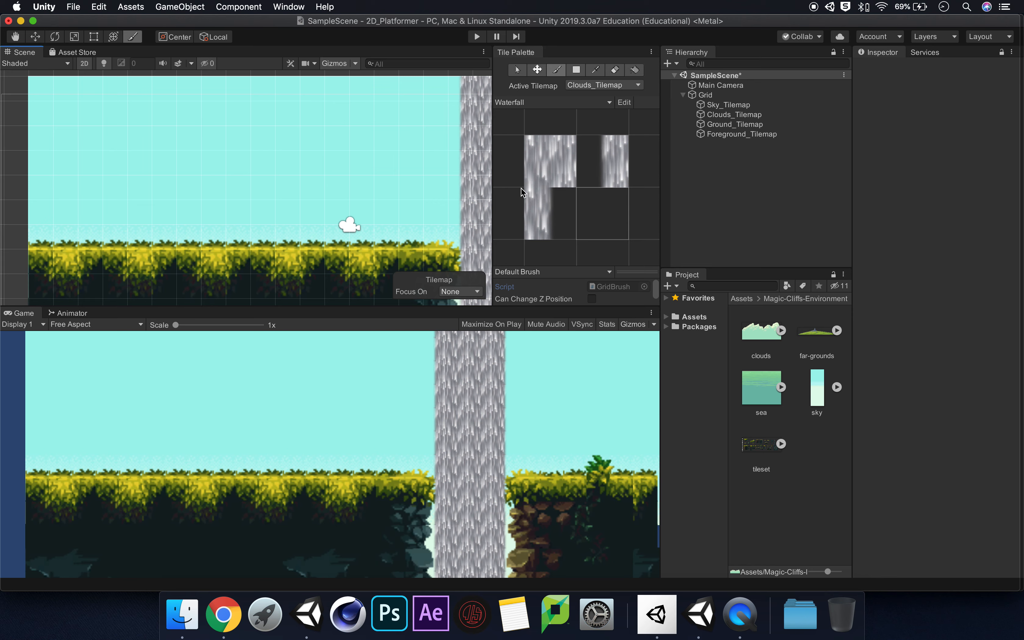
click(619, 71)
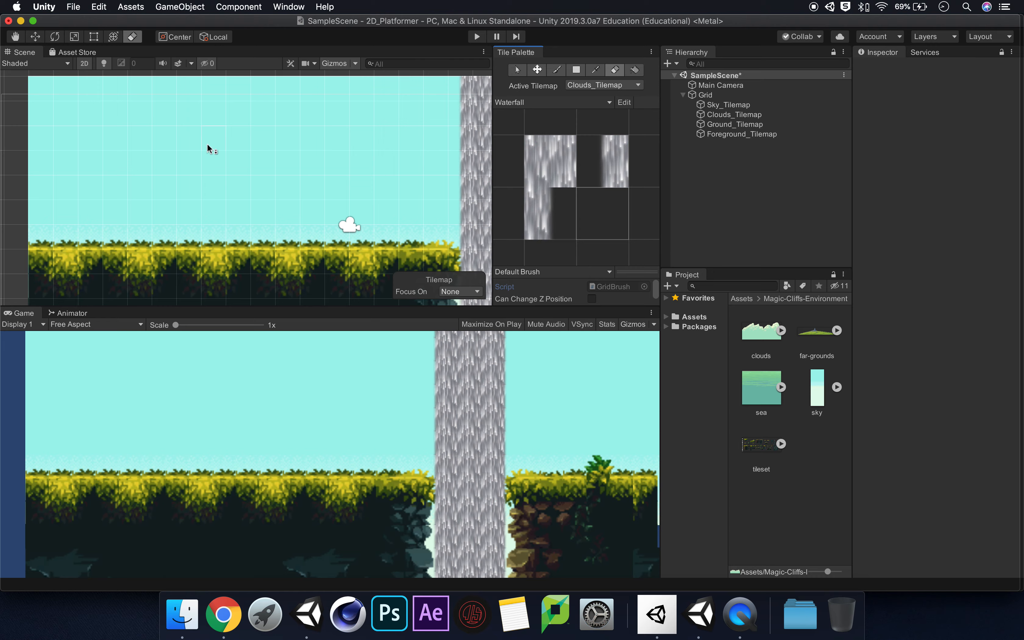
scroll(253, 204, down, 1)
scroll(254, 201, down, 8)
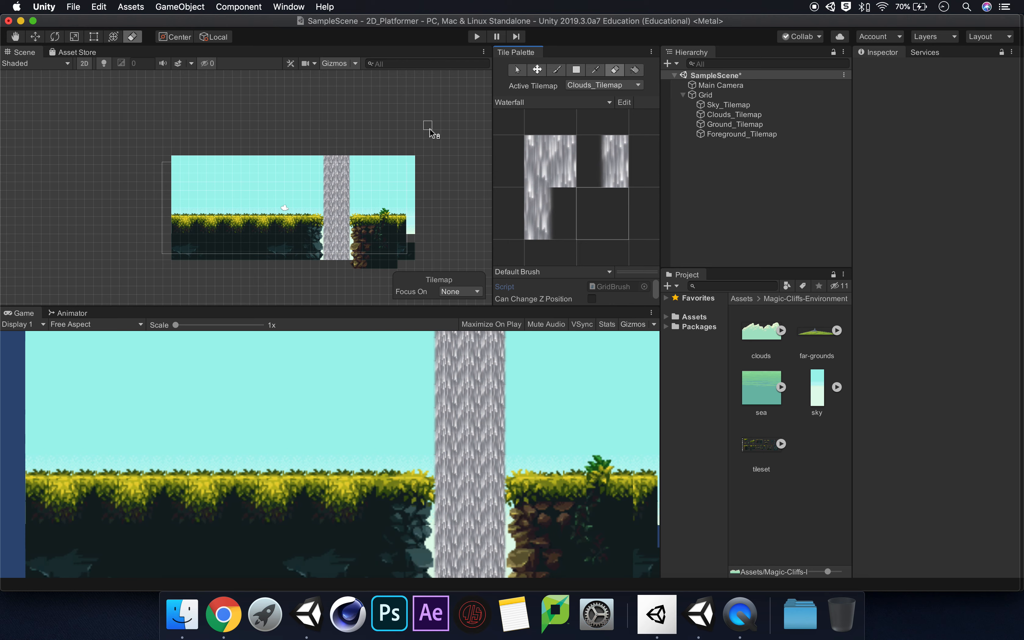
click(693, 317)
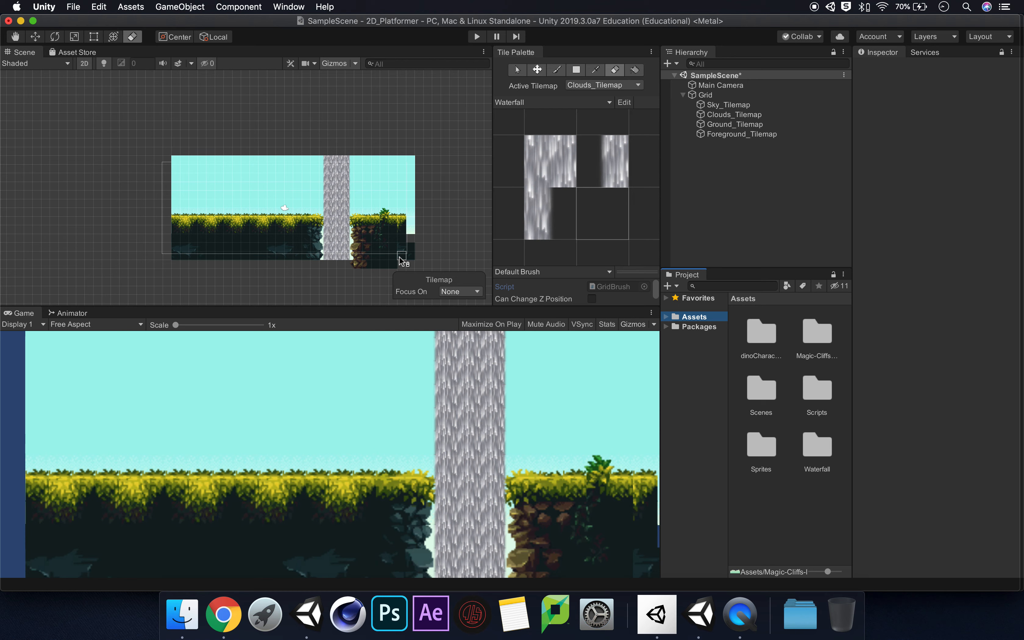
scroll(292, 243, up, 10)
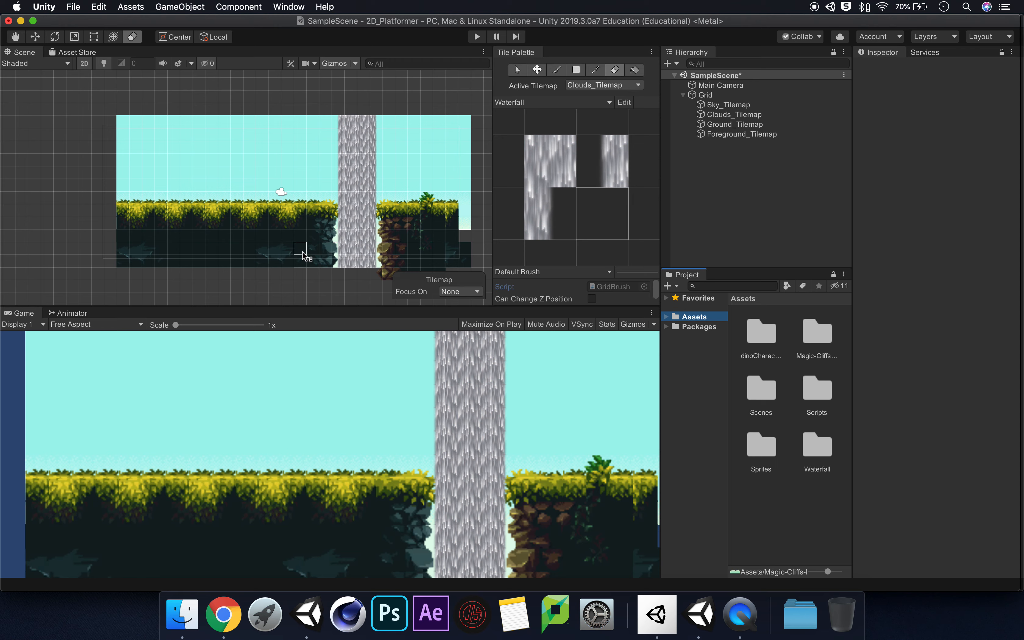
scroll(145, 178, down, 3)
key(w)
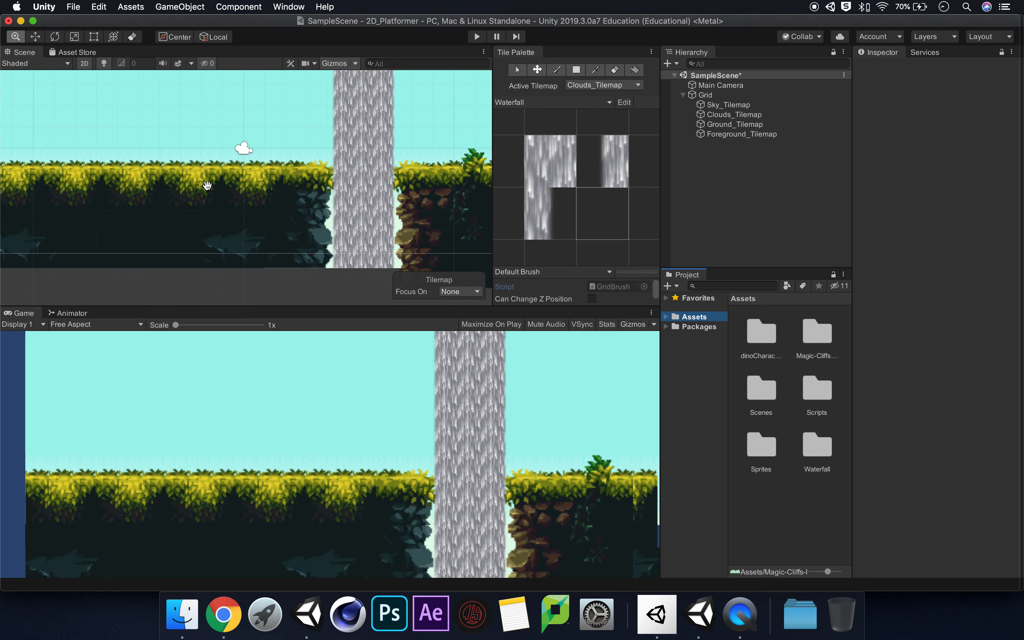
middle_drag(202, 175, 229, 231)
scroll(229, 232, down, 2)
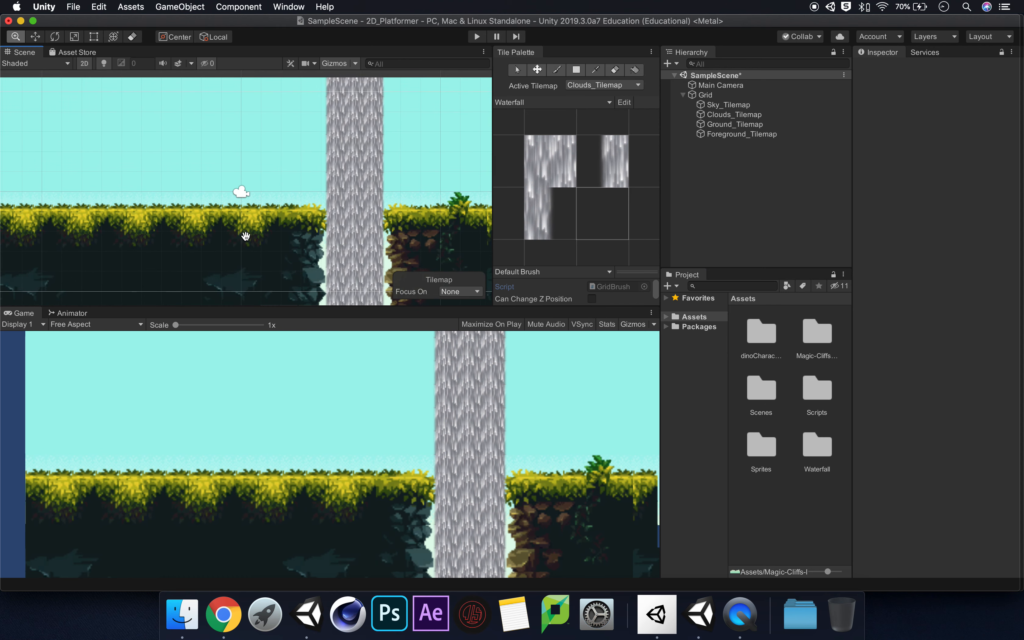
Add a Tilemap Collider 2D component to Ground_Tilemap
click(741, 124)
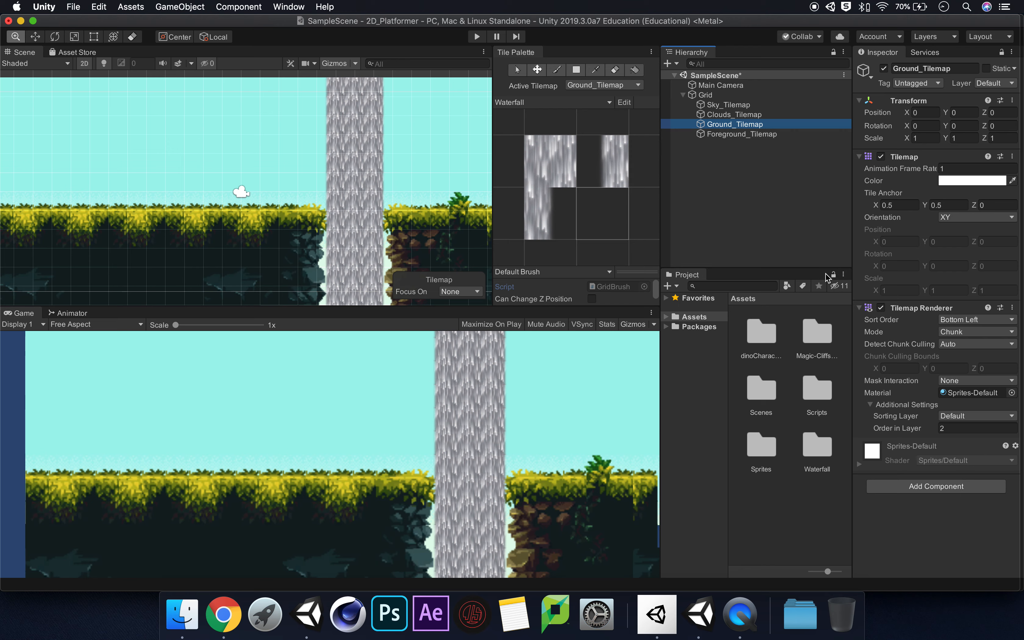
click(936, 485)
text(tile)
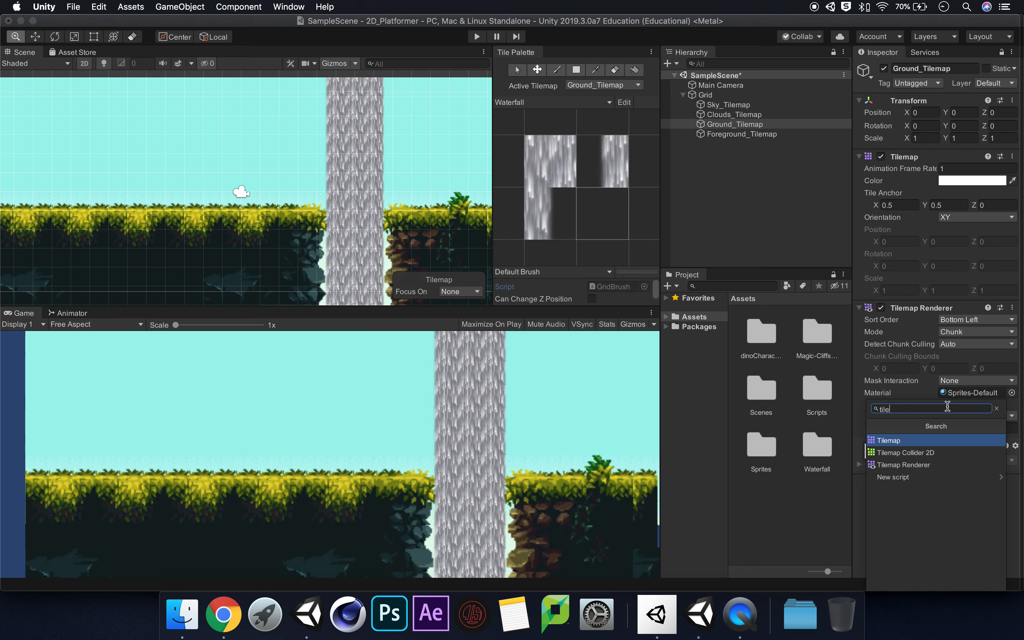
key(Down)
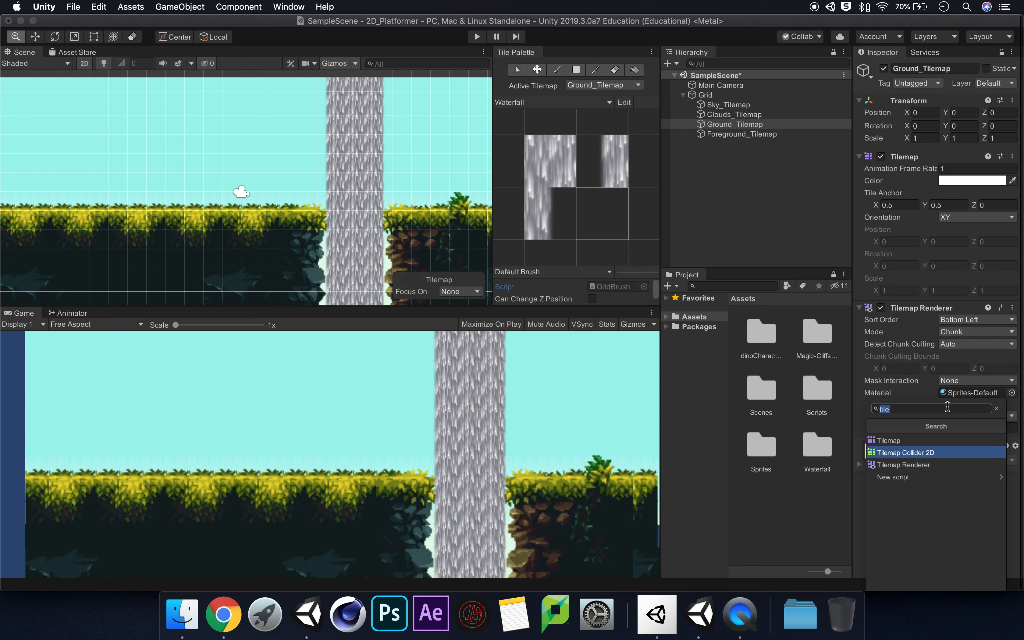
key(Return)
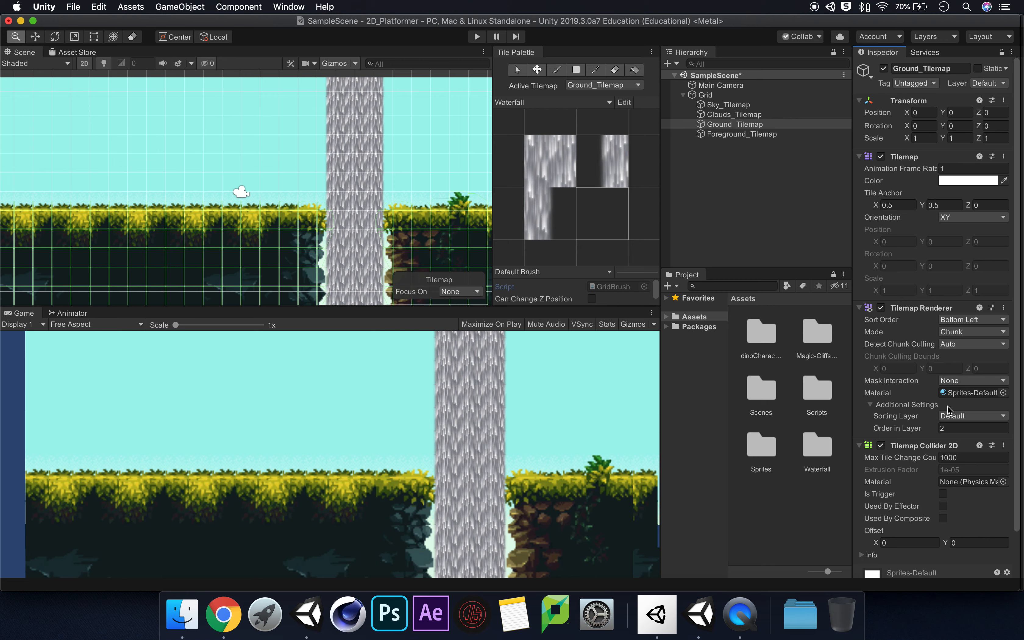
Examine the collider outlines of the ground tiles in the scene, especially along the cliff edges beside and beneath the waterfall
drag(259, 233, 304, 191)
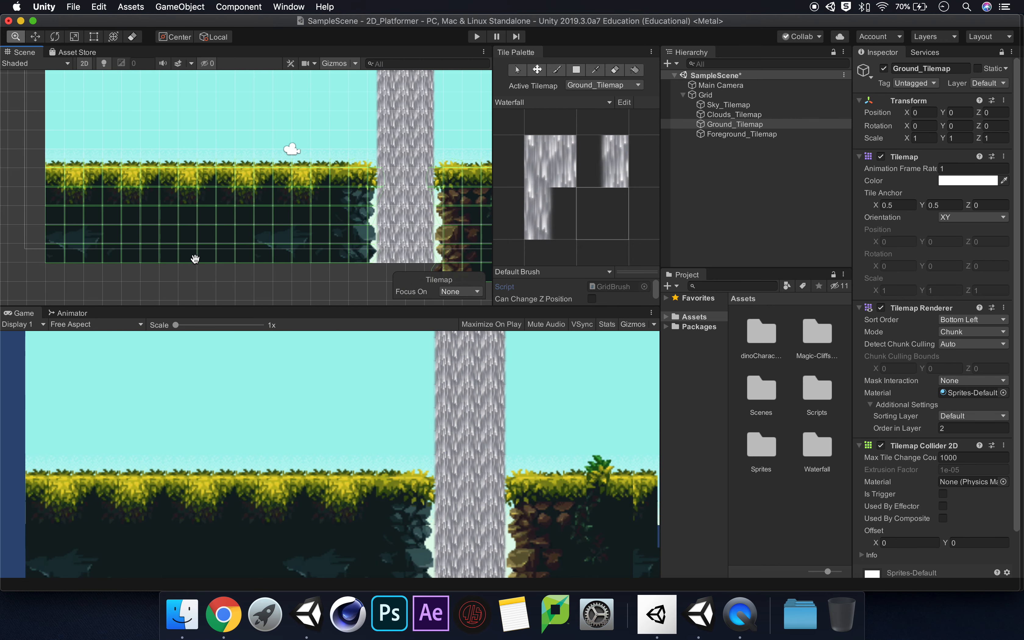
drag(370, 218, 232, 226)
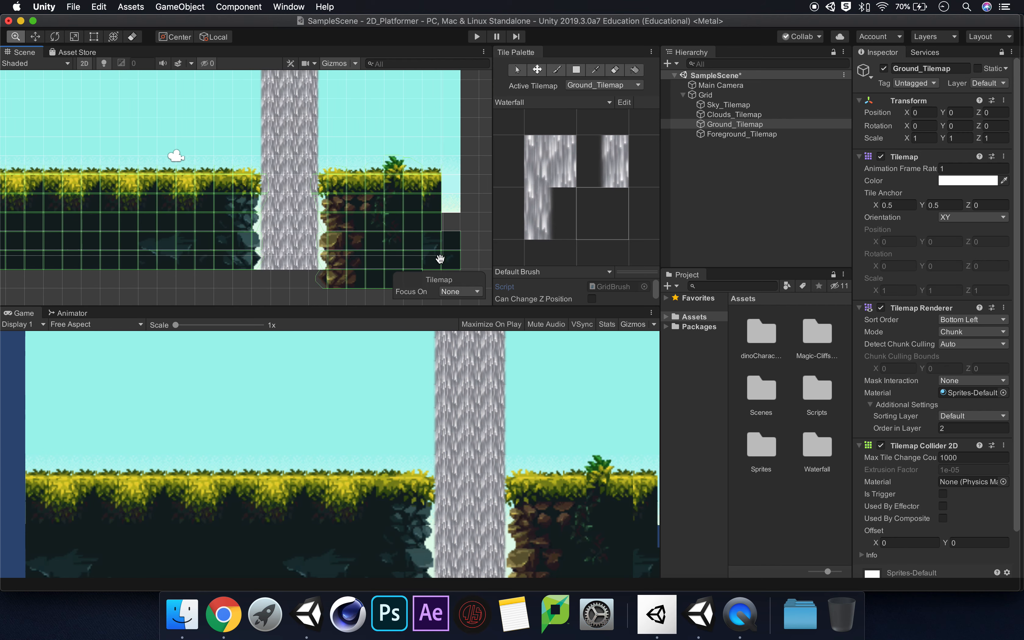
drag(390, 232, 330, 208)
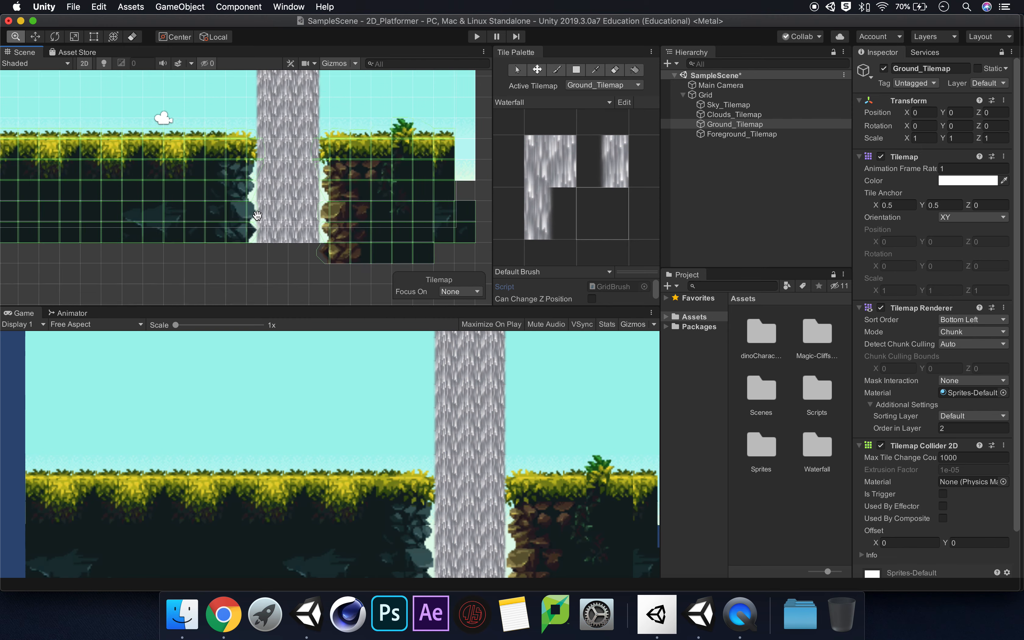
scroll(257, 216, up, 10)
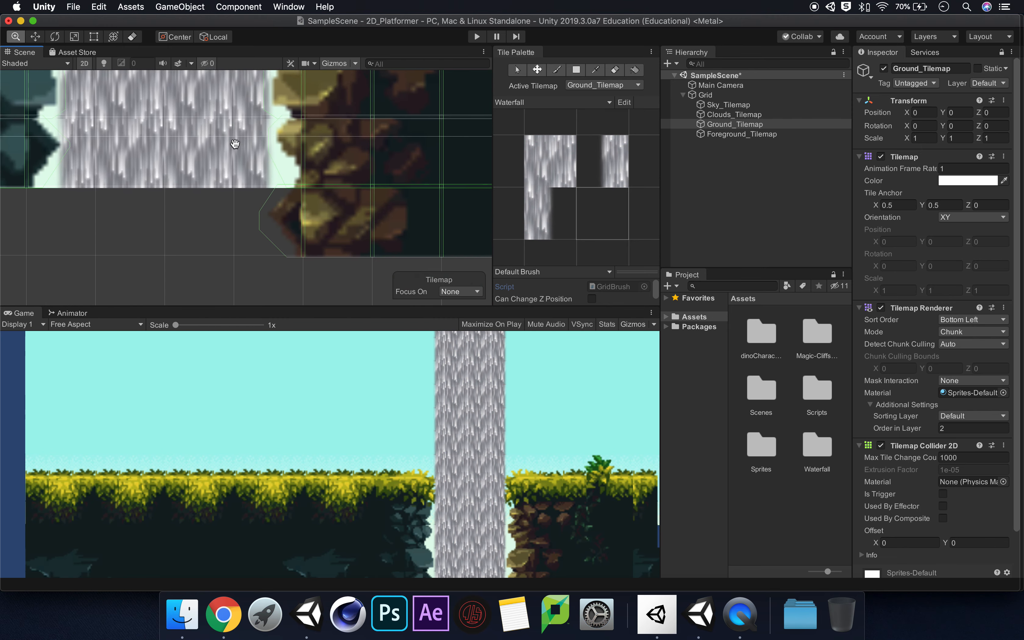
drag(235, 144, 233, 141)
drag(270, 176, 354, 282)
drag(237, 203, 312, 261)
drag(212, 167, 210, 254)
drag(241, 154, 266, 198)
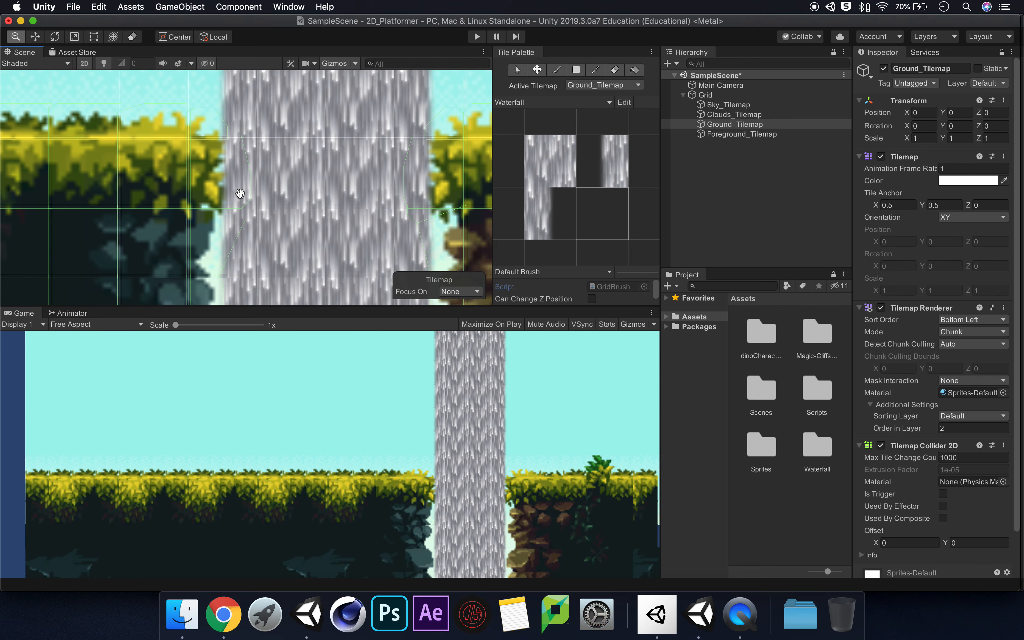
scroll(265, 224, up, 4)
scroll(265, 225, up, 5)
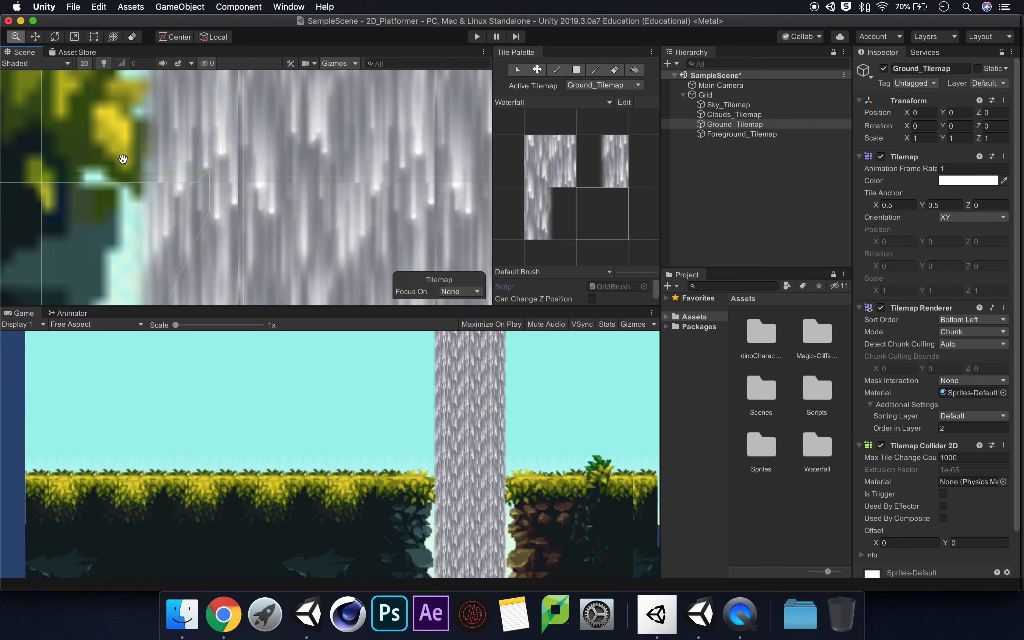
drag(92, 257, 134, 151)
scroll(291, 210, down, 10)
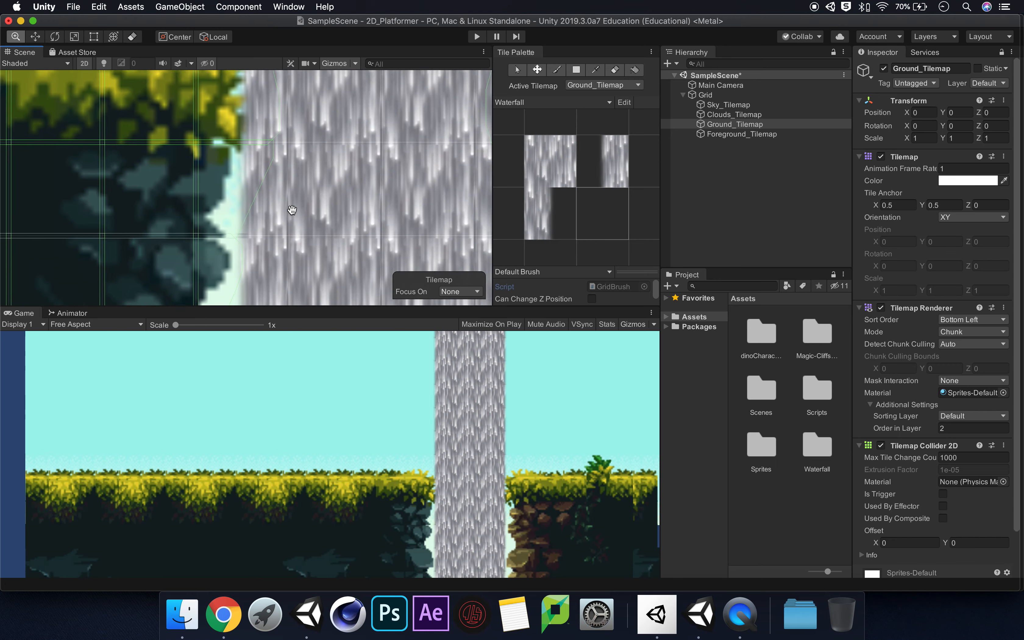
scroll(291, 207, down, 1)
drag(265, 195, 309, 201)
scroll(311, 202, down, 2)
scroll(310, 201, down, 2)
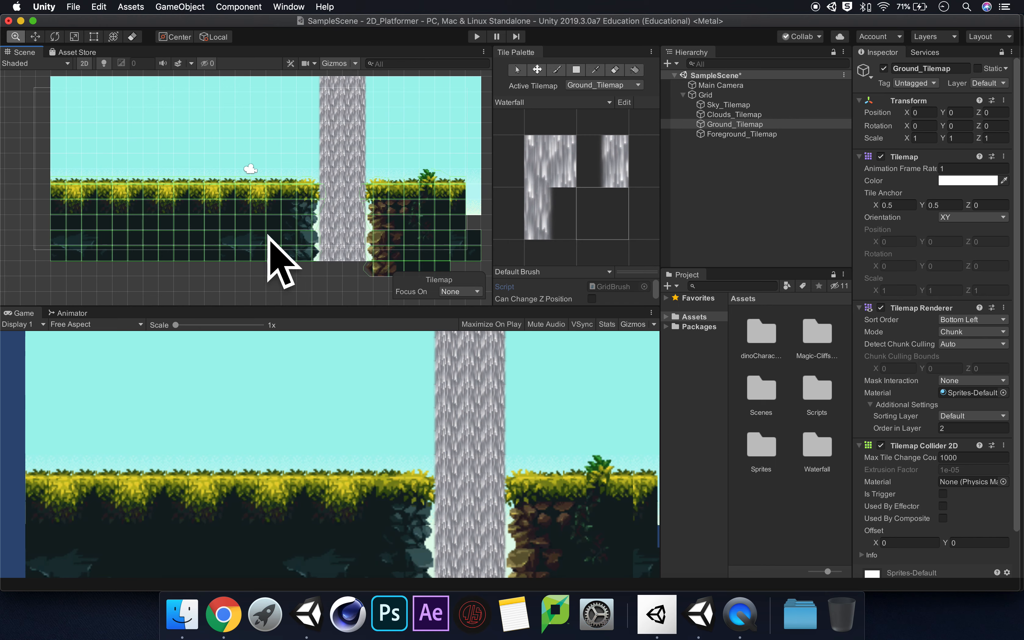
drag(339, 188, 307, 199)
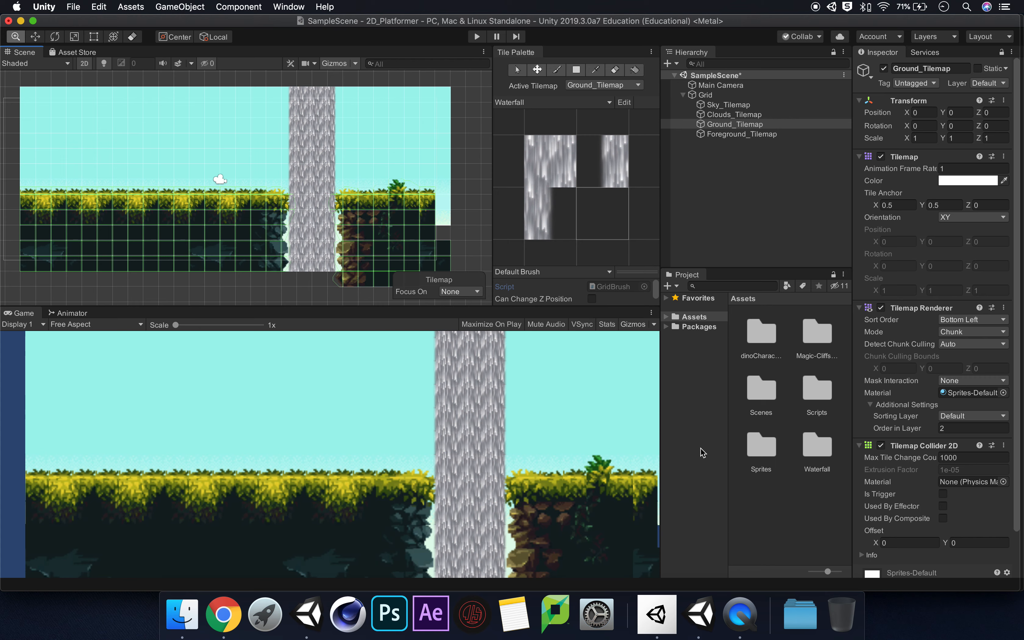
Add a Composite Collider 2D component to Ground_Tilemap
scroll(1016, 436, down, 3)
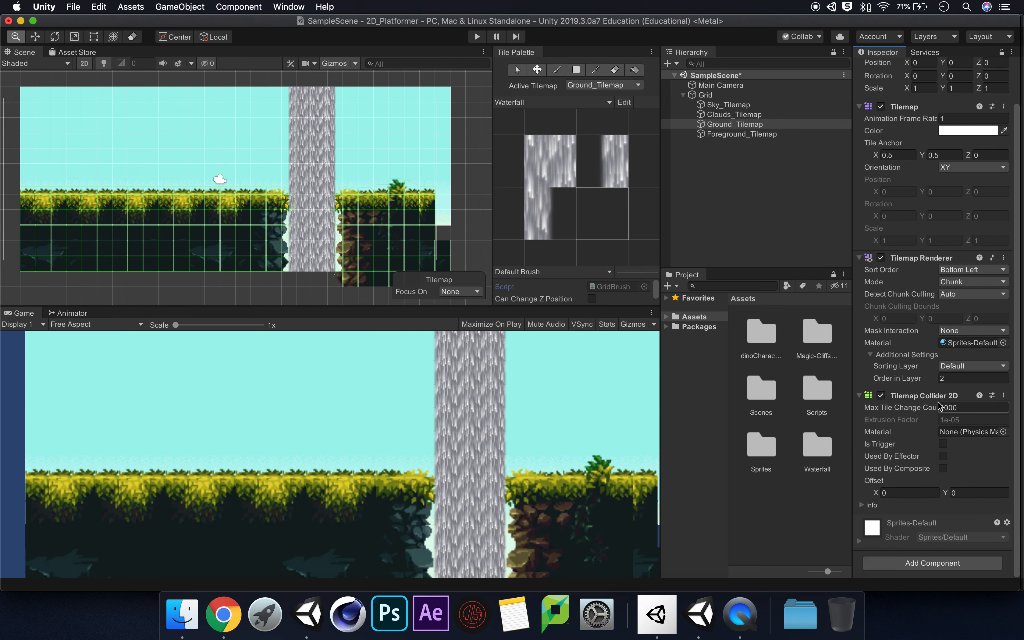
click(937, 562)
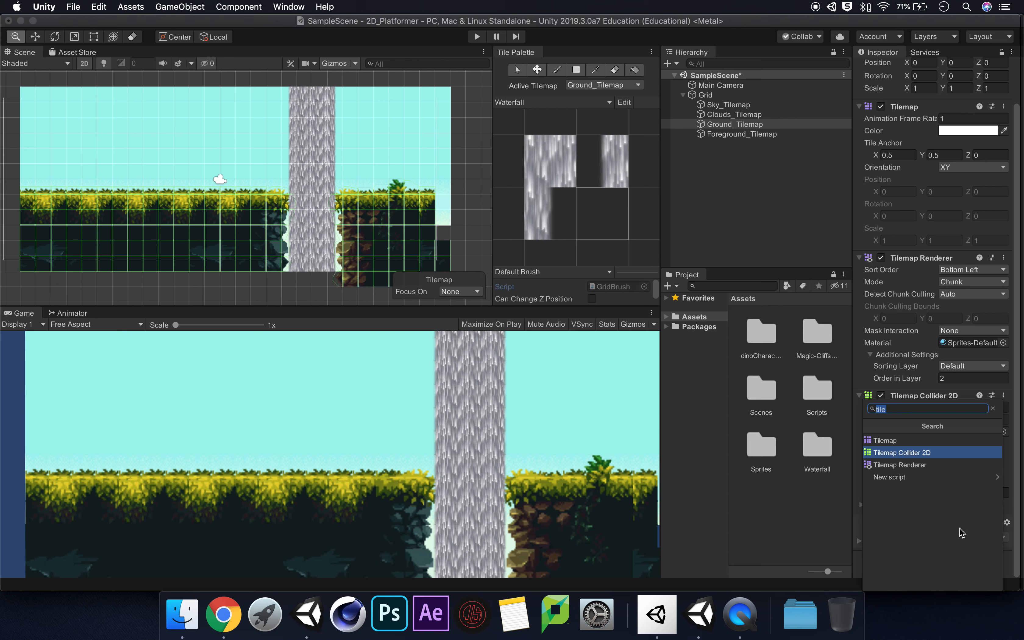
text(comp)
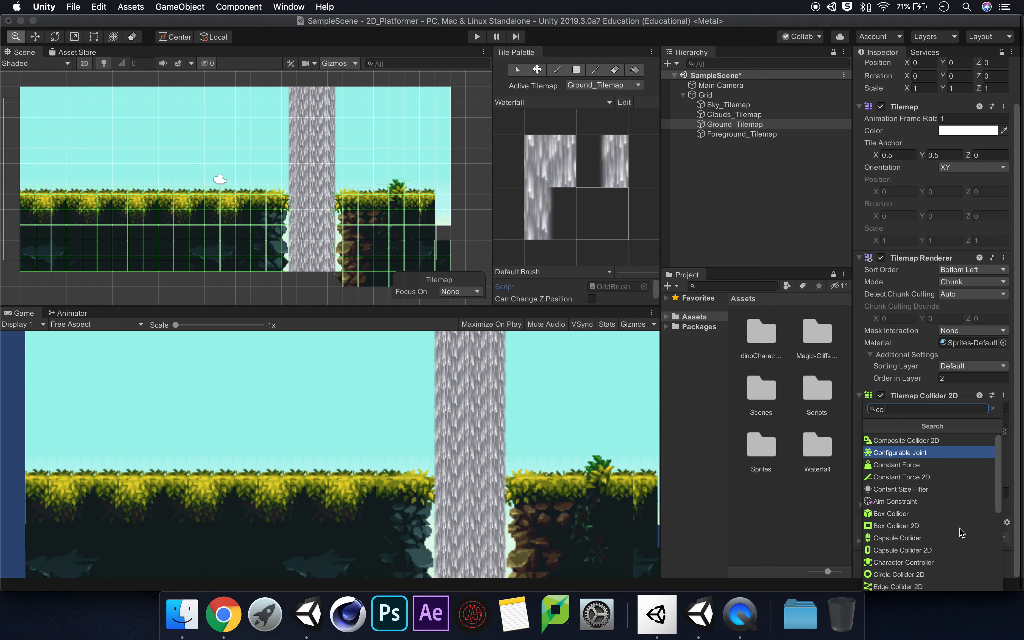
key(BackSpace)
key(BackSpace)
key(BackSpace)
key(BackSpace)
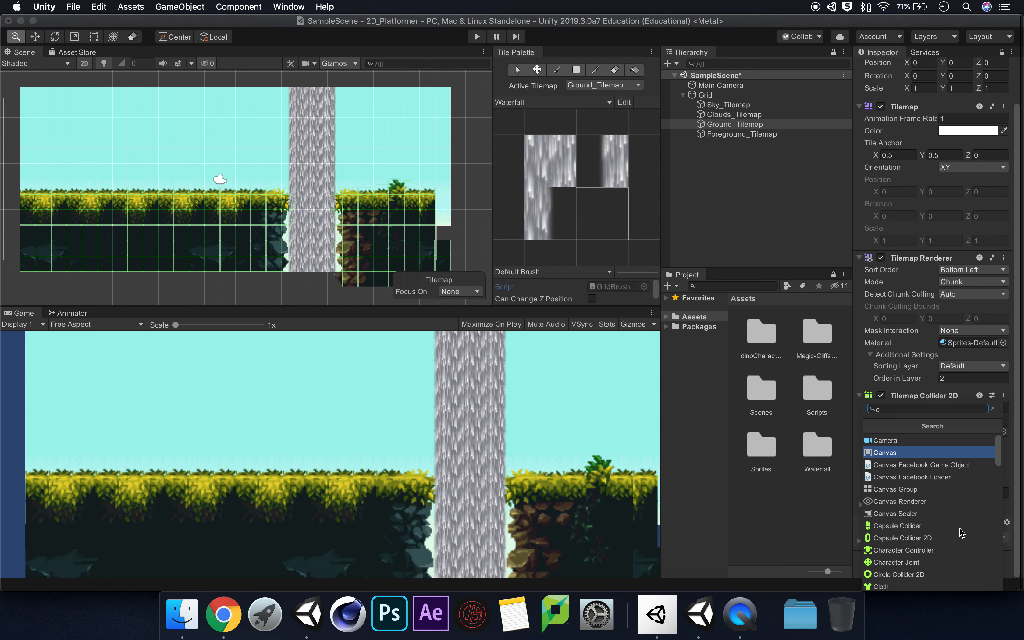
text(compos)
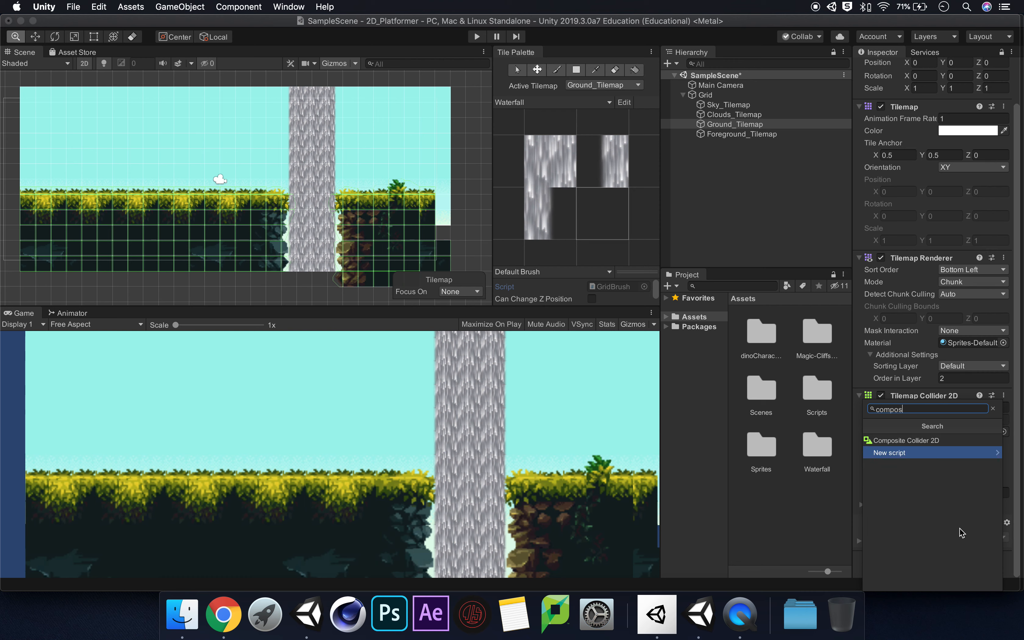
click(955, 442)
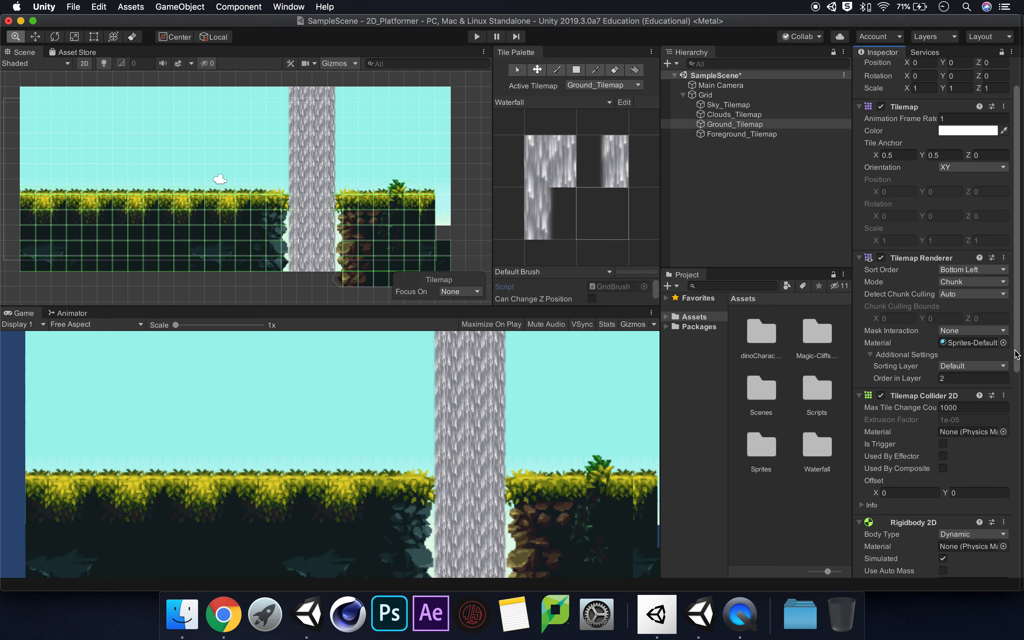
Set the Rigidbody 2D body type of Ground_Tilemap to Static and enable Used By Composite on its Tilemap Collider 2D
drag(1015, 355, 1008, 440)
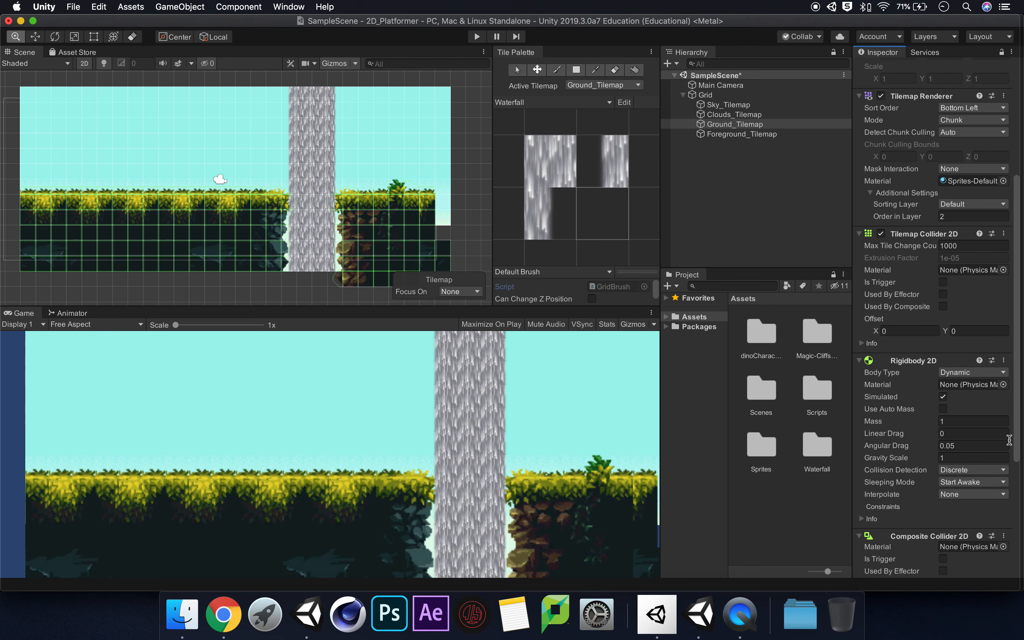
scroll(1008, 449, down, 3)
scroll(1007, 476, down, 1)
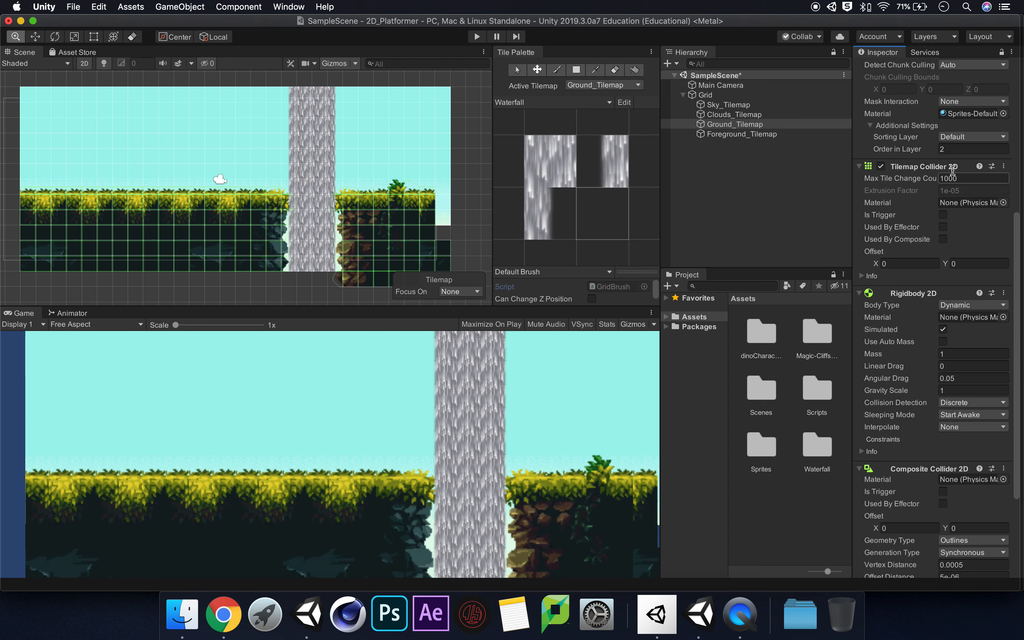
scroll(1014, 362, down, 5)
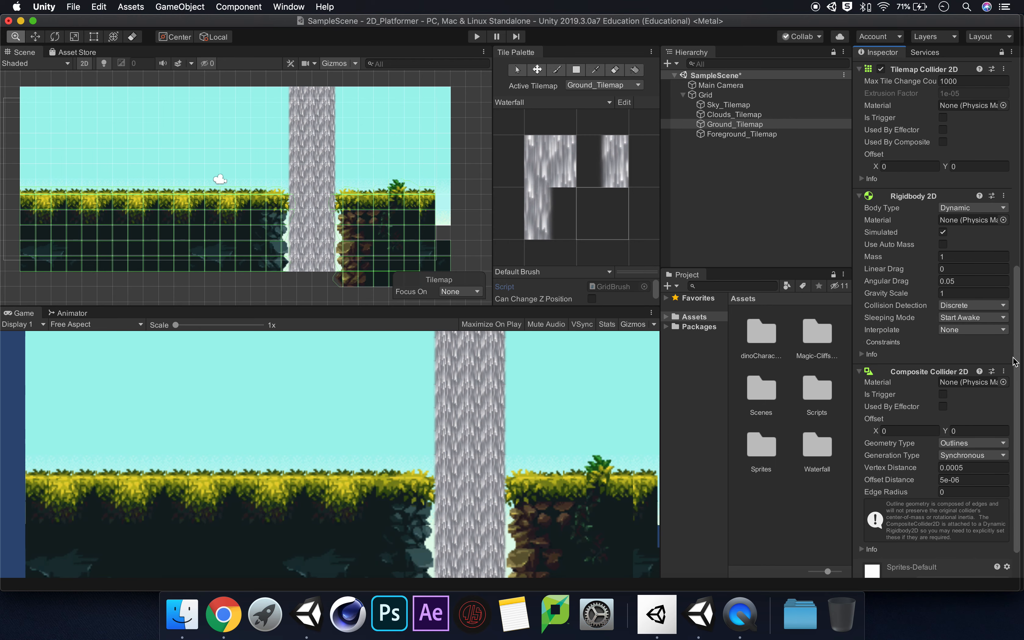
scroll(1014, 362, up, 1)
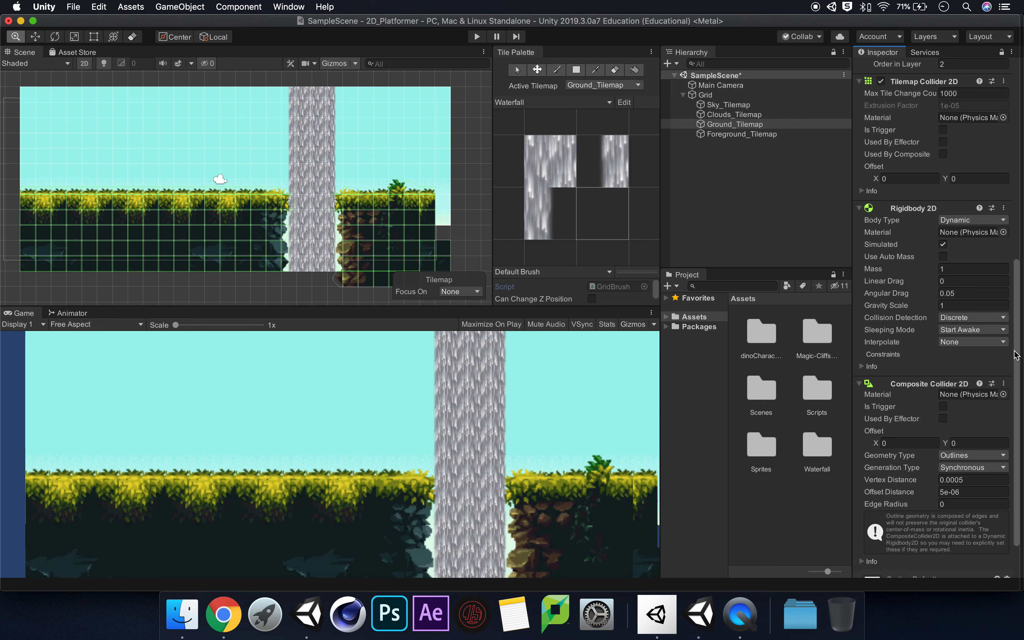
scroll(1015, 355, down, 1)
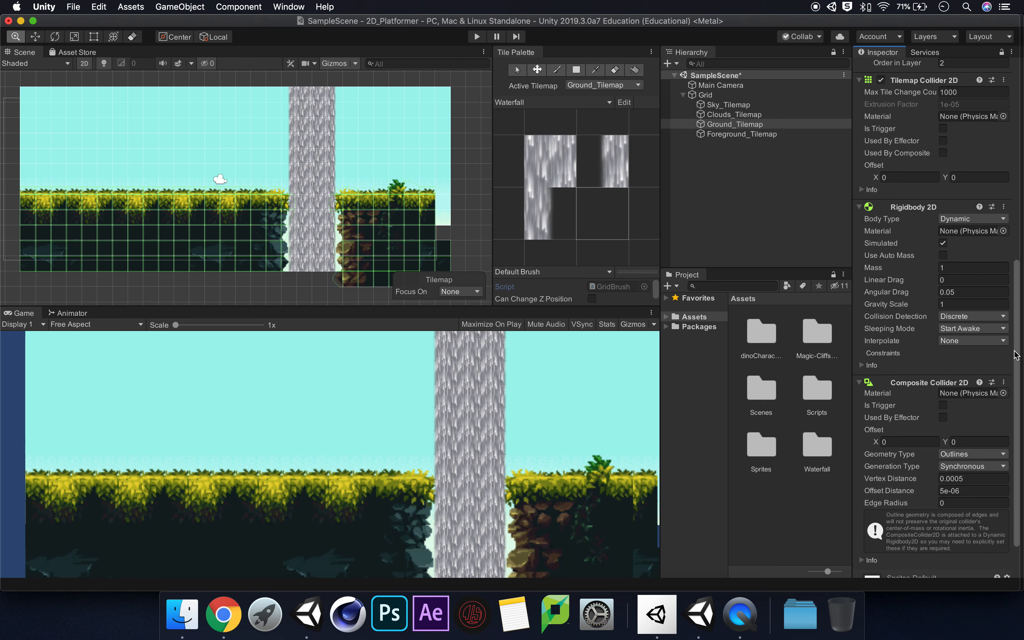
click(986, 218)
click(979, 242)
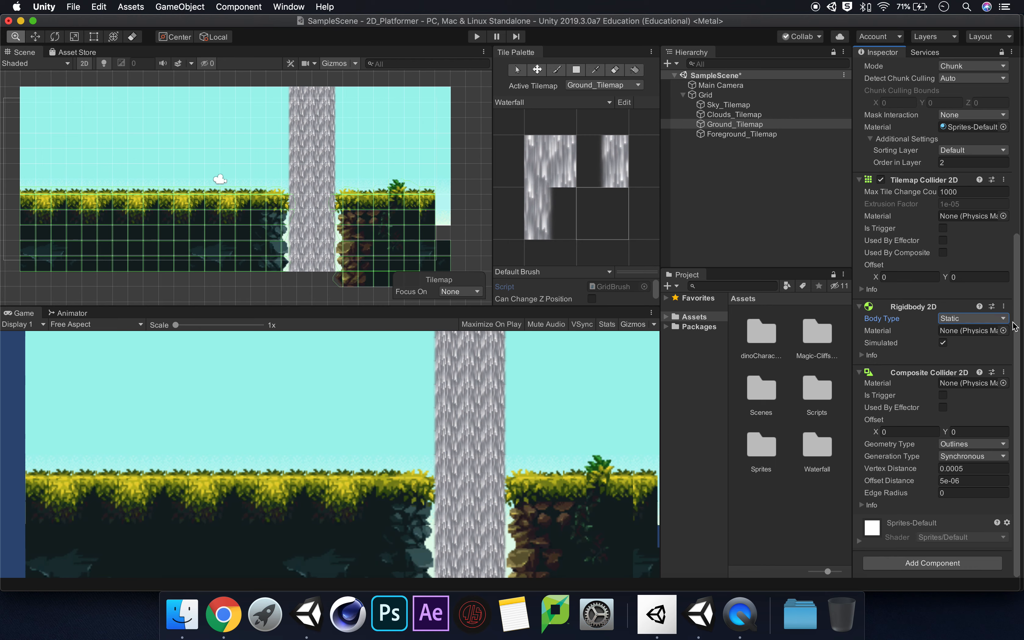
scroll(1017, 262, up, 1)
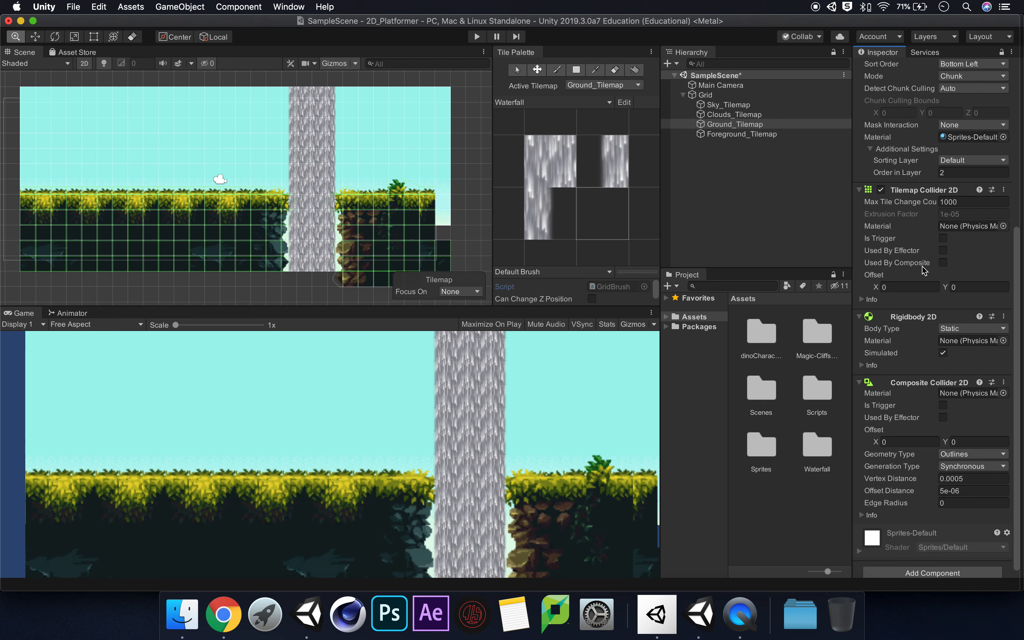
click(942, 262)
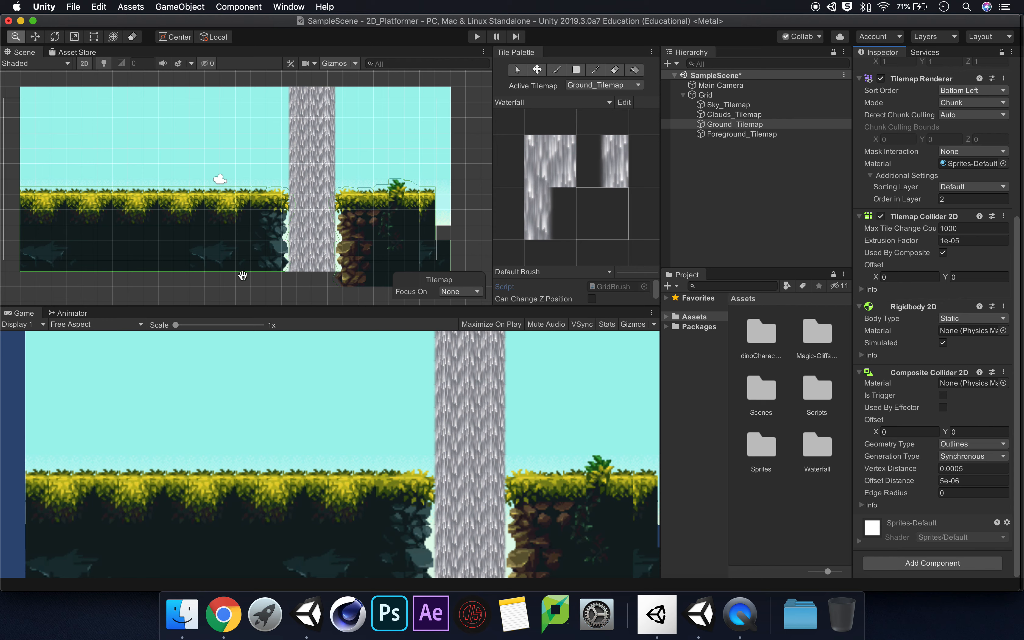
Examine the merged composite collider outline around the cliff edges, the plant and along the grassy ground surface
scroll(361, 264, up, 2)
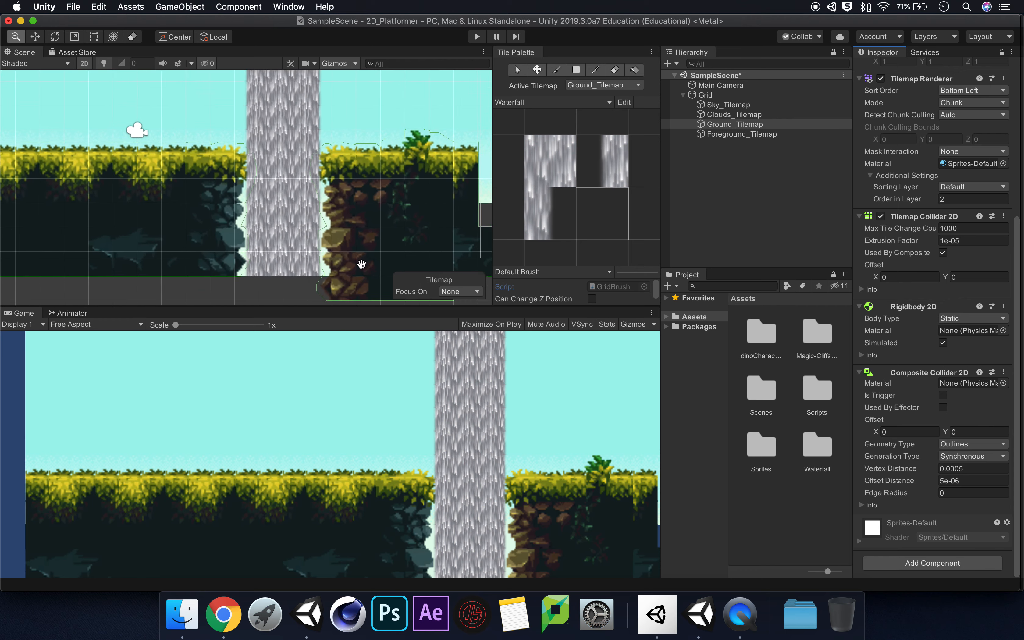
scroll(361, 264, up, 5)
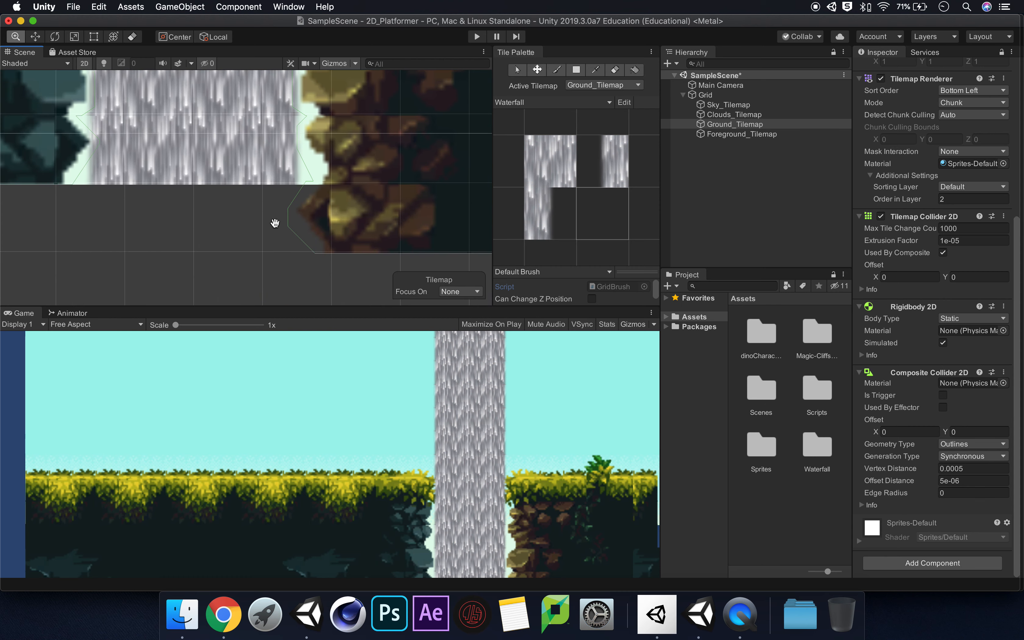
drag(435, 209, 203, 157)
drag(337, 148, 281, 258)
drag(404, 211, 286, 253)
drag(339, 162, 280, 265)
mouse_move(245, 200)
mouse_down()
mouse_move(242, 267)
mouse_move(368, 267)
mouse_up()
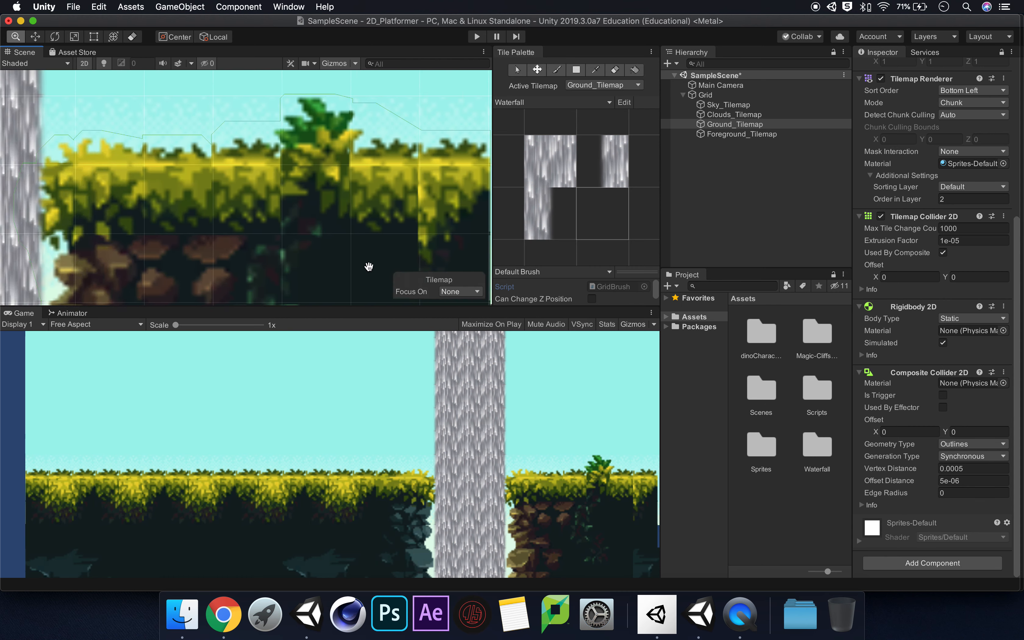
drag(243, 238, 412, 231)
drag(207, 216, 434, 208)
drag(235, 203, 11, 189)
drag(301, 213, 392, 196)
drag(134, 193, 351, 192)
drag(197, 190, 326, 180)
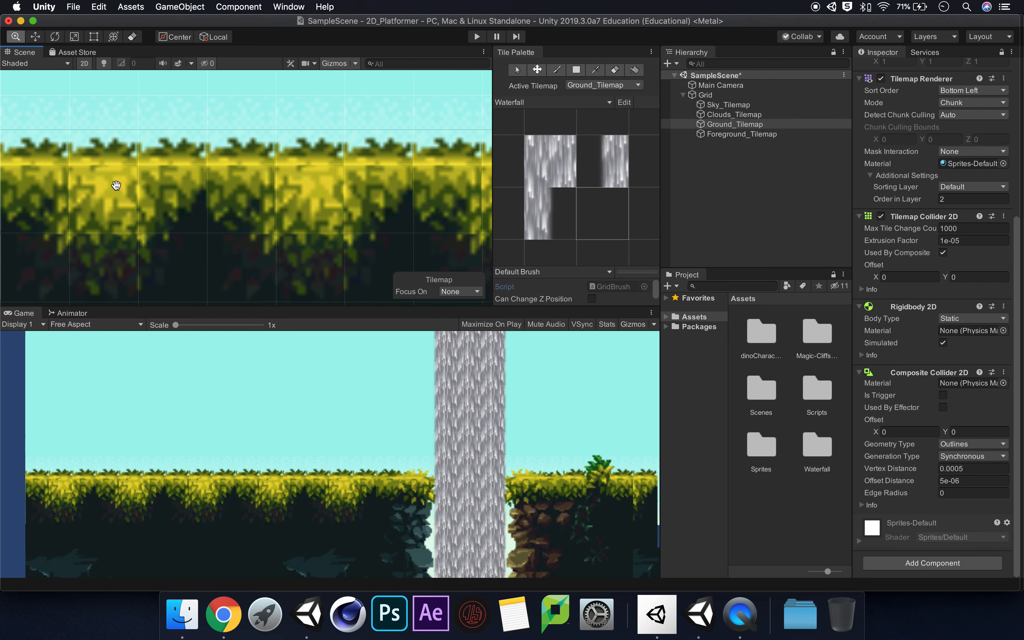
drag(116, 186, 245, 192)
scroll(245, 193, down, 4)
drag(383, 216, 189, 224)
scroll(224, 225, down, 4)
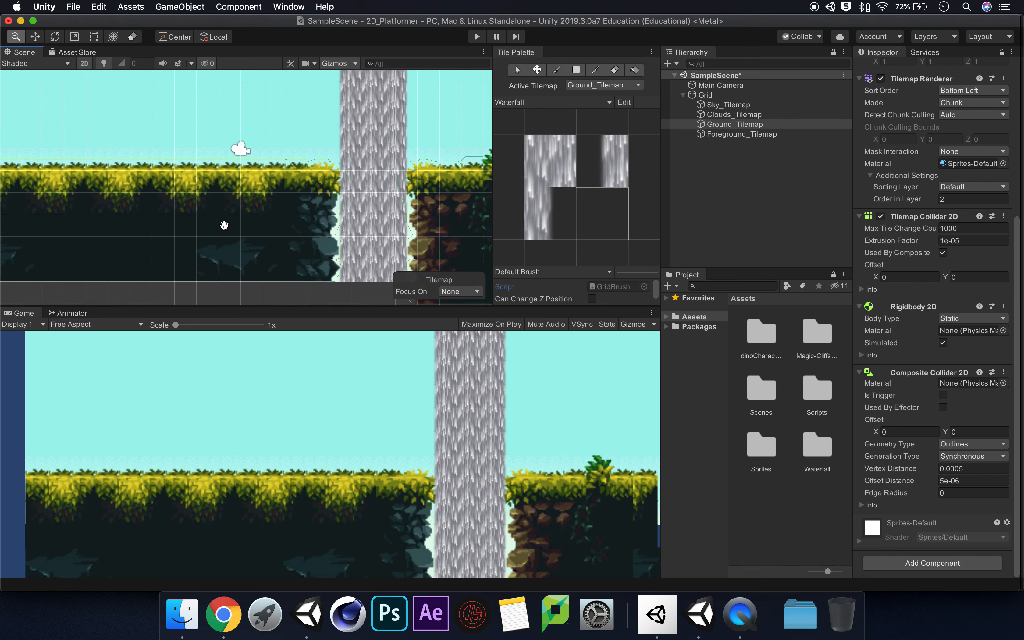
drag(297, 195, 251, 209)
scroll(263, 192, down, 3)
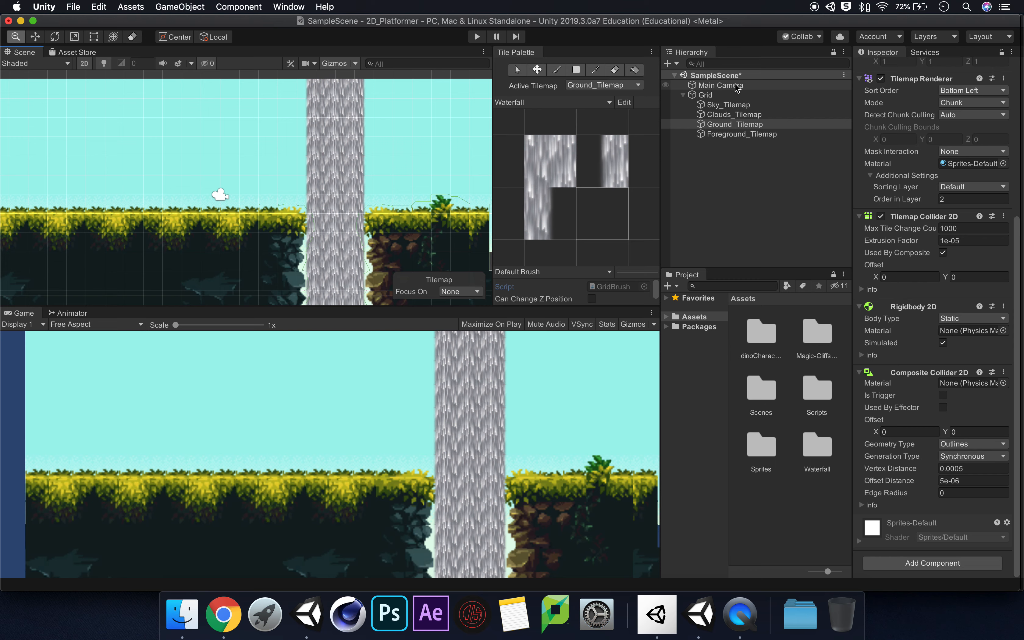
Compare the Main Camera's Perspective and Orthographic projections, ending with Perspective
click(696, 85)
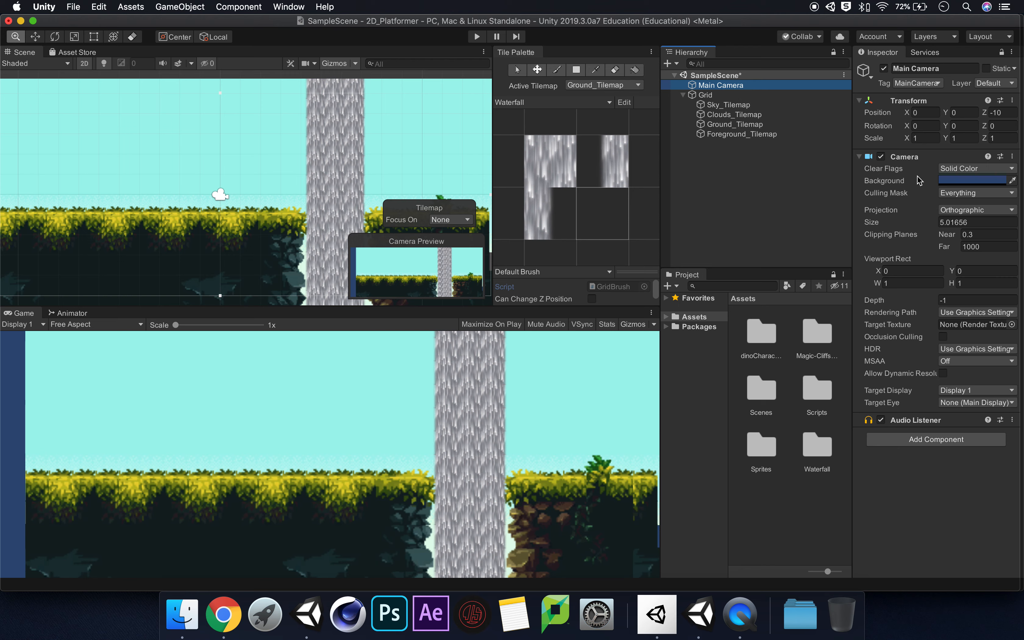
click(997, 211)
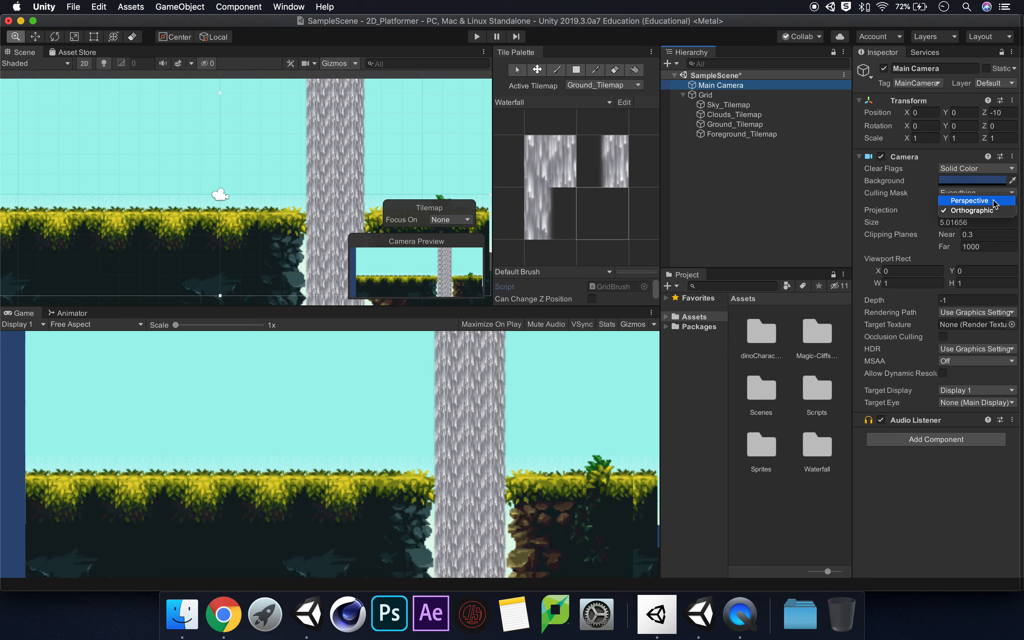
click(995, 203)
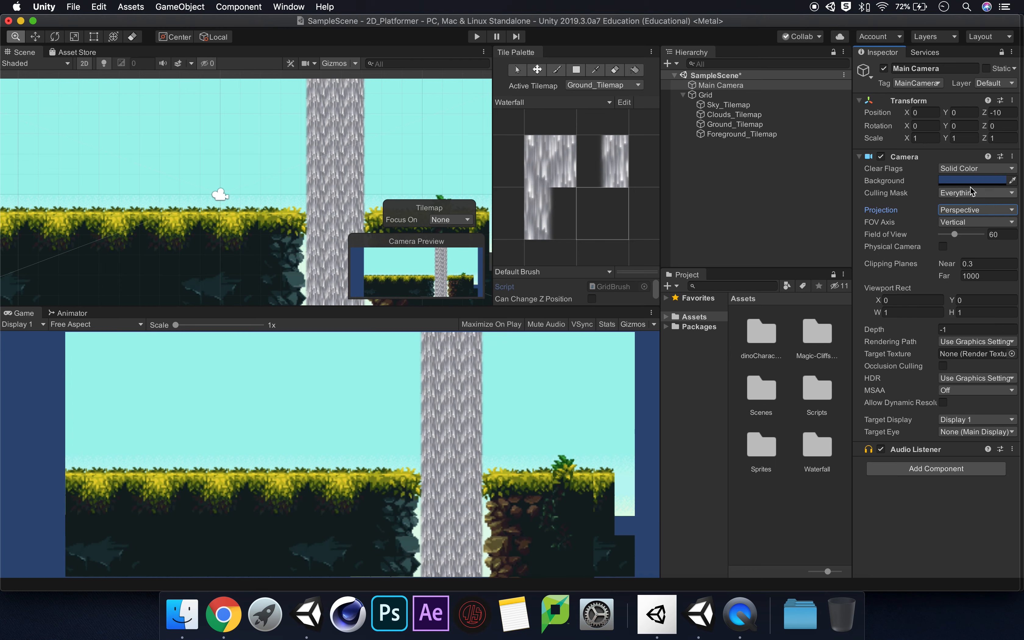
click(982, 208)
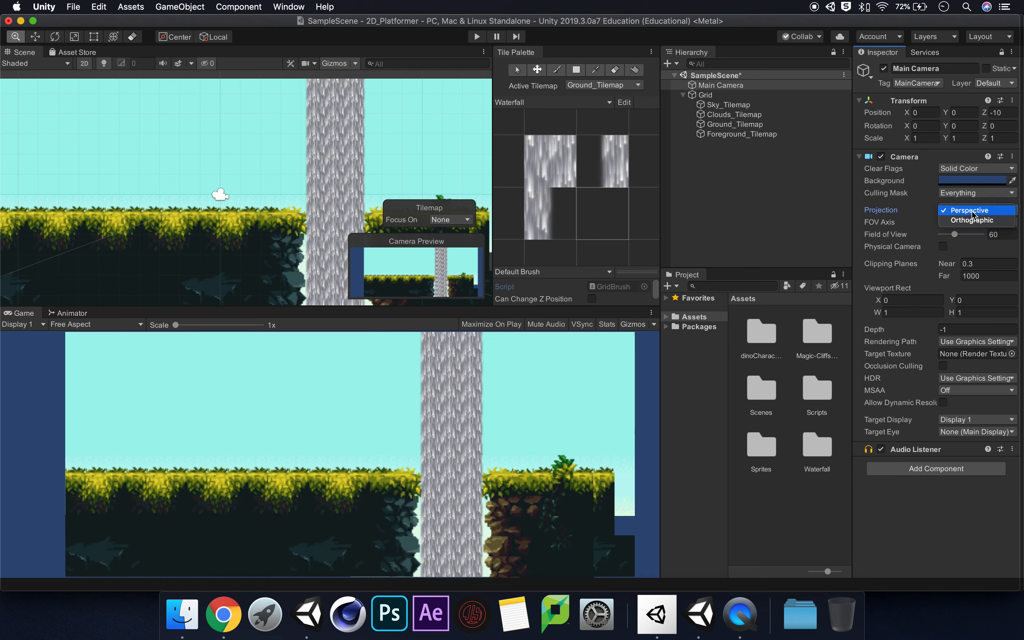
click(971, 218)
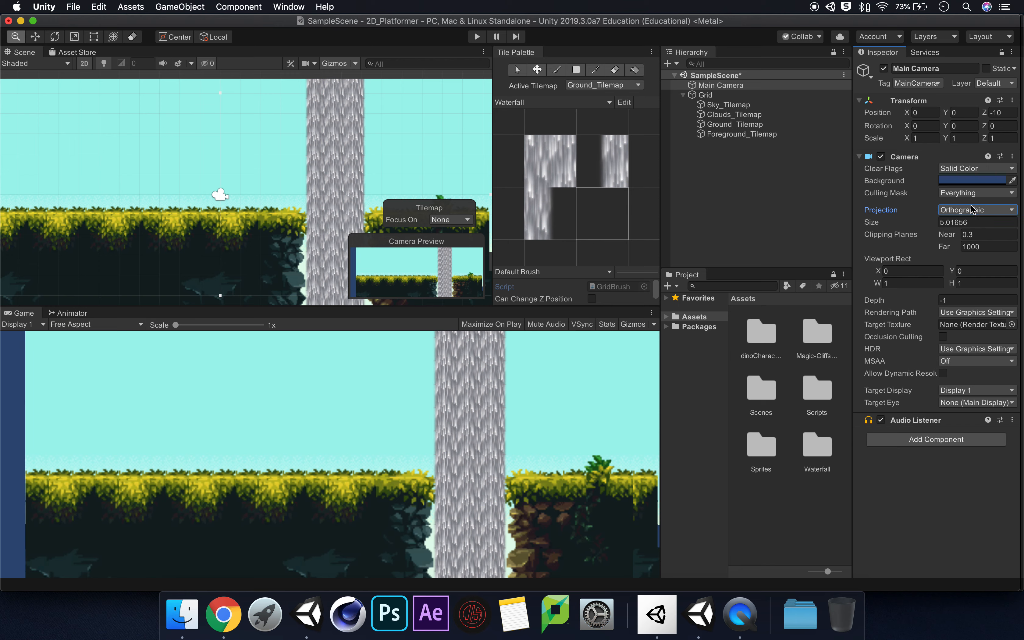
click(973, 210)
click(969, 201)
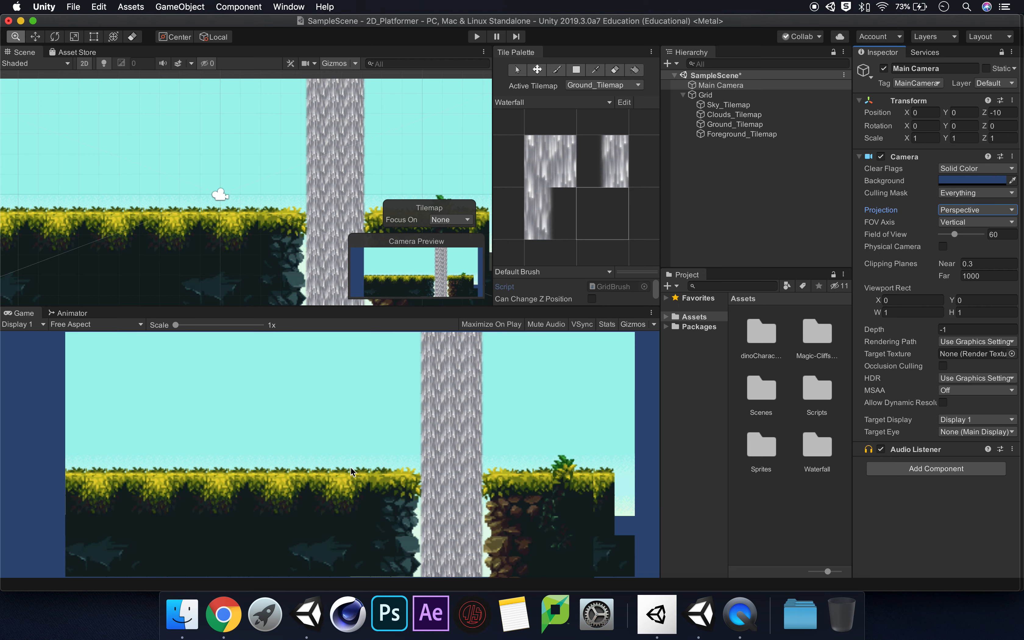
Shift the Main Camera along X to 1.17 and back to 0.47 to test the perspective view
scroll(226, 180, down, 3)
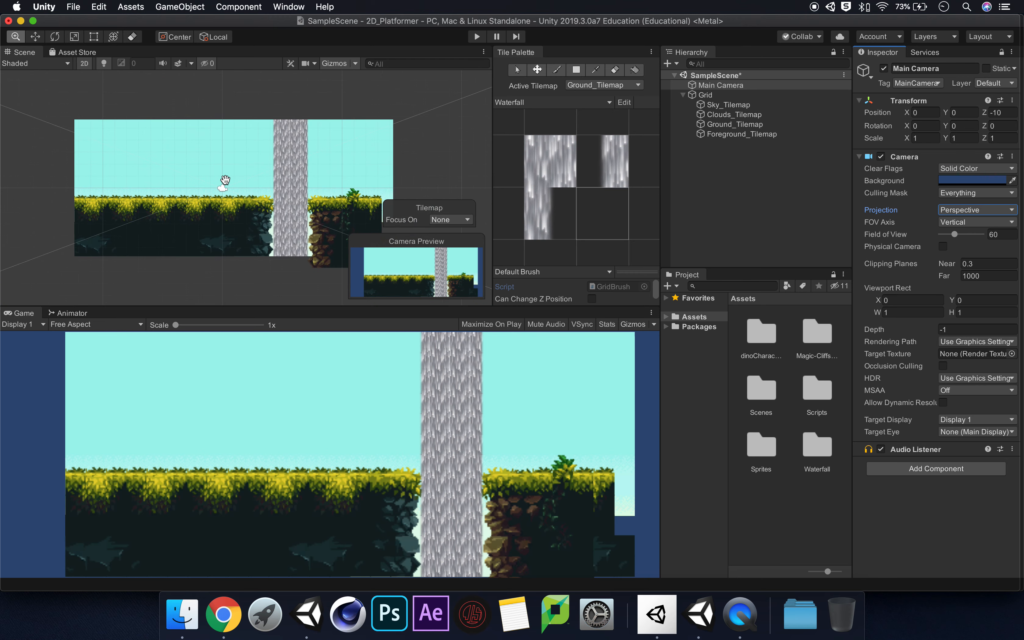
drag(224, 178, 291, 169)
scroll(315, 196, down, 2)
scroll(313, 199, up, 5)
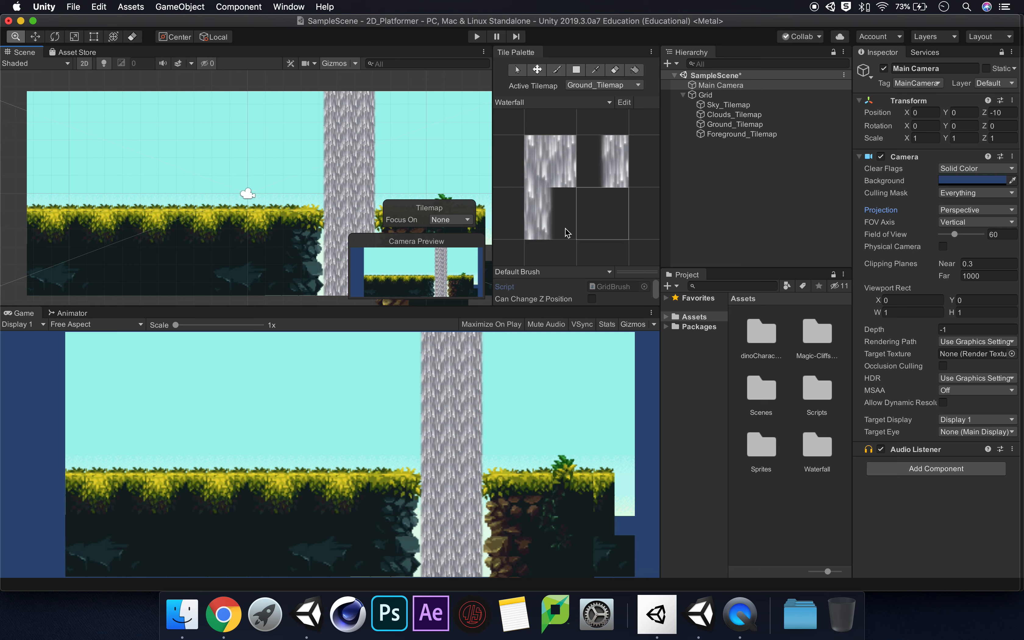
click(919, 112)
text(1.17)
key(Return)
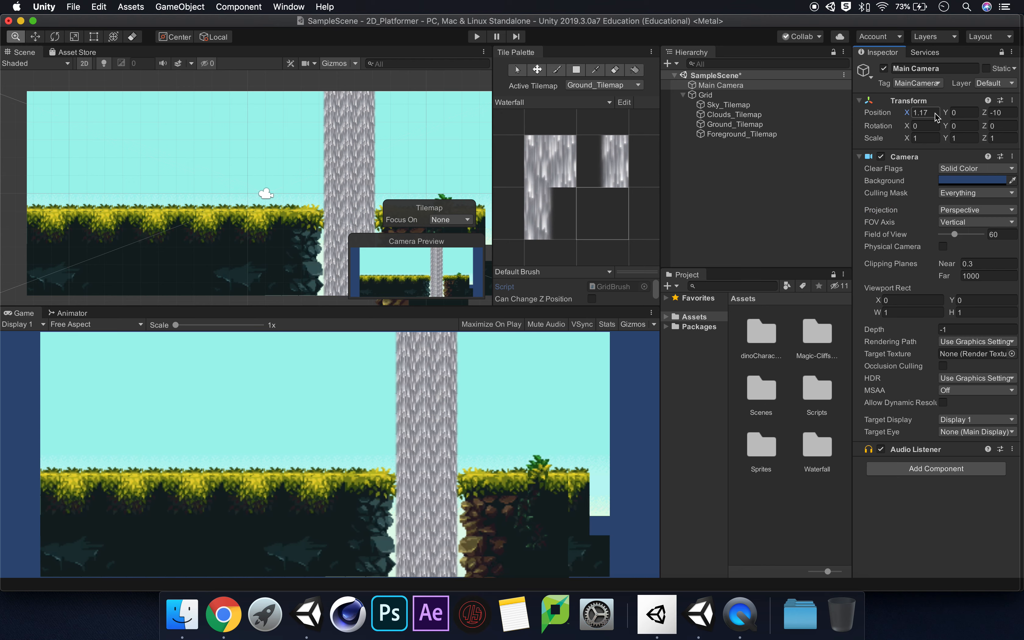
mouse_move(936, 117)
mouse_down()
mouse_move(948, 119)
mouse_move(889, 118)
mouse_move(946, 118)
mouse_move(896, 117)
mouse_move(931, 115)
mouse_move(910, 116)
mouse_move(919, 116)
mouse_up()
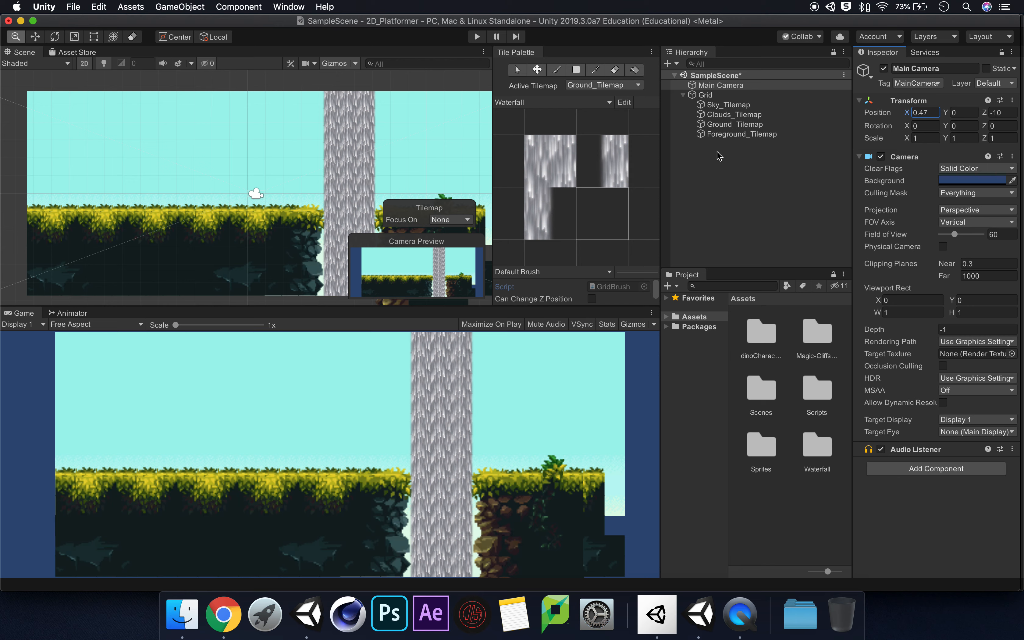
Try a Z scale of -1 on Sky_Tilemap and shift the Main Camera's X position to -0.22 to test it
click(744, 126)
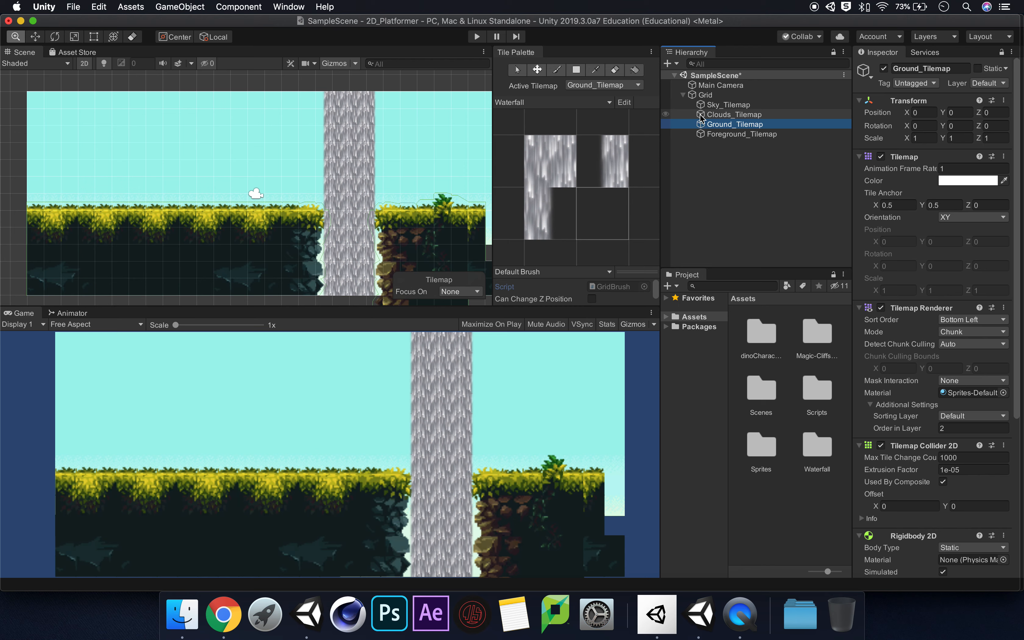
click(728, 115)
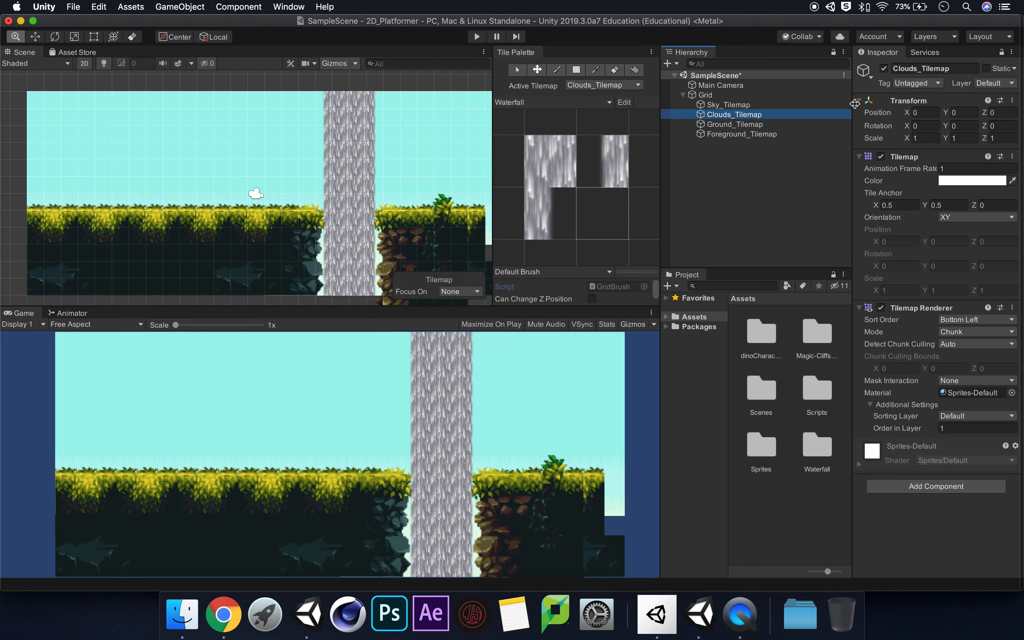
click(740, 106)
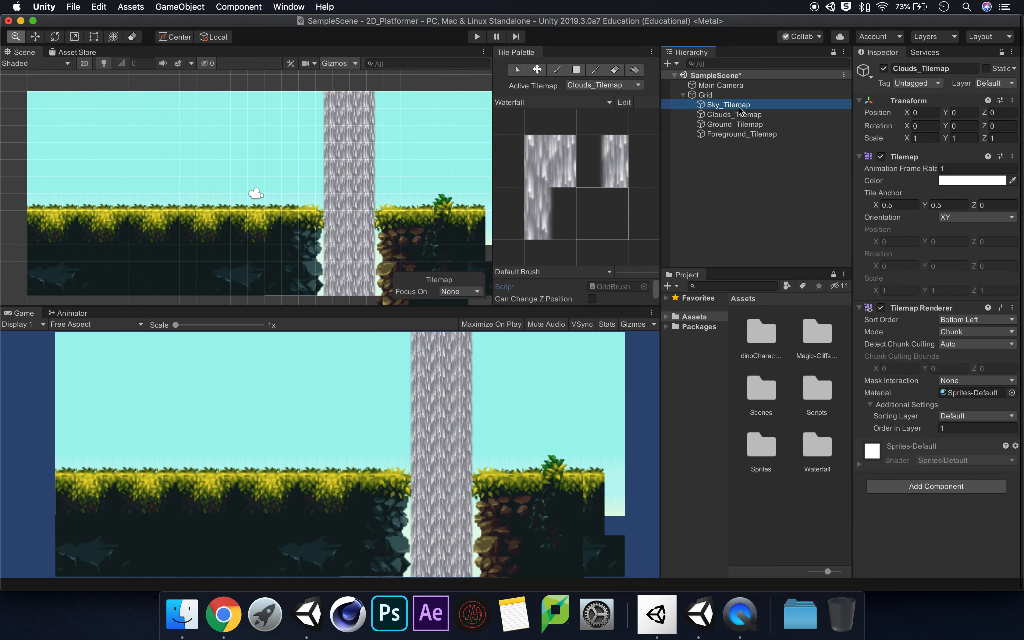
click(775, 125)
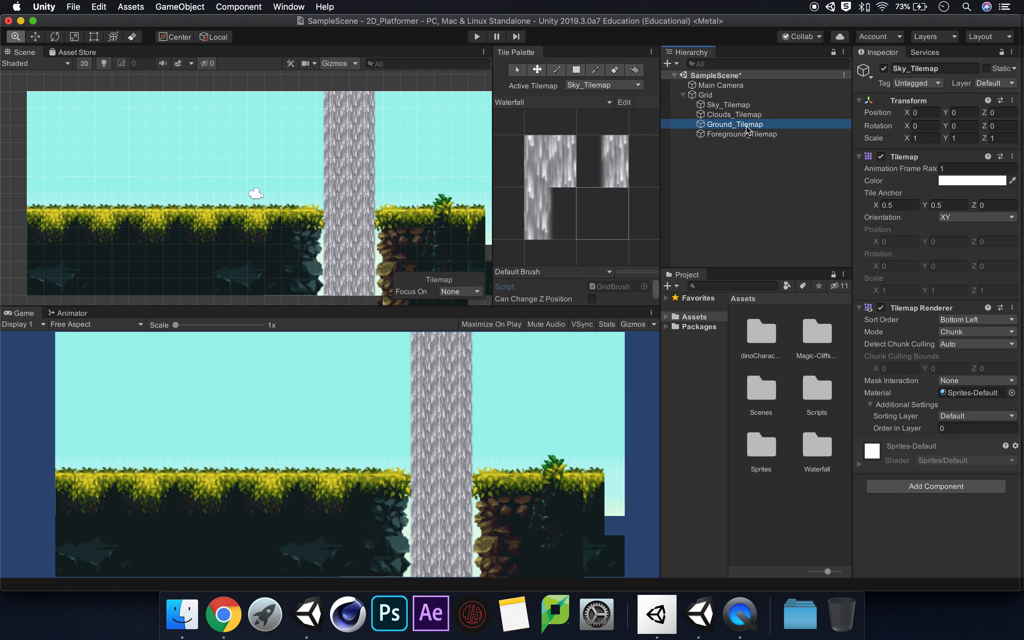
click(729, 105)
click(1000, 138)
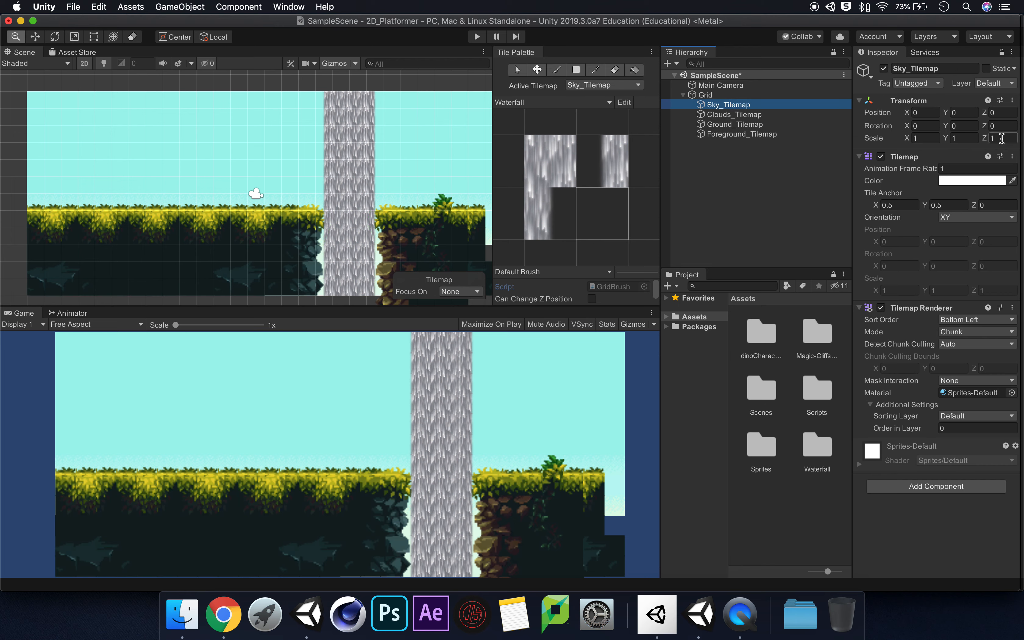
text(-)
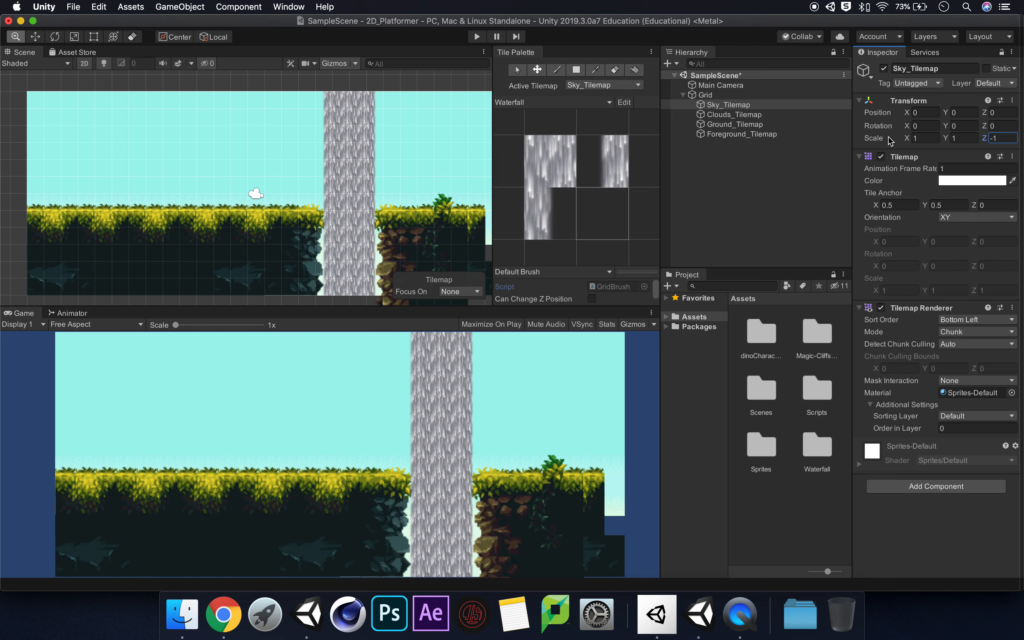
click(720, 85)
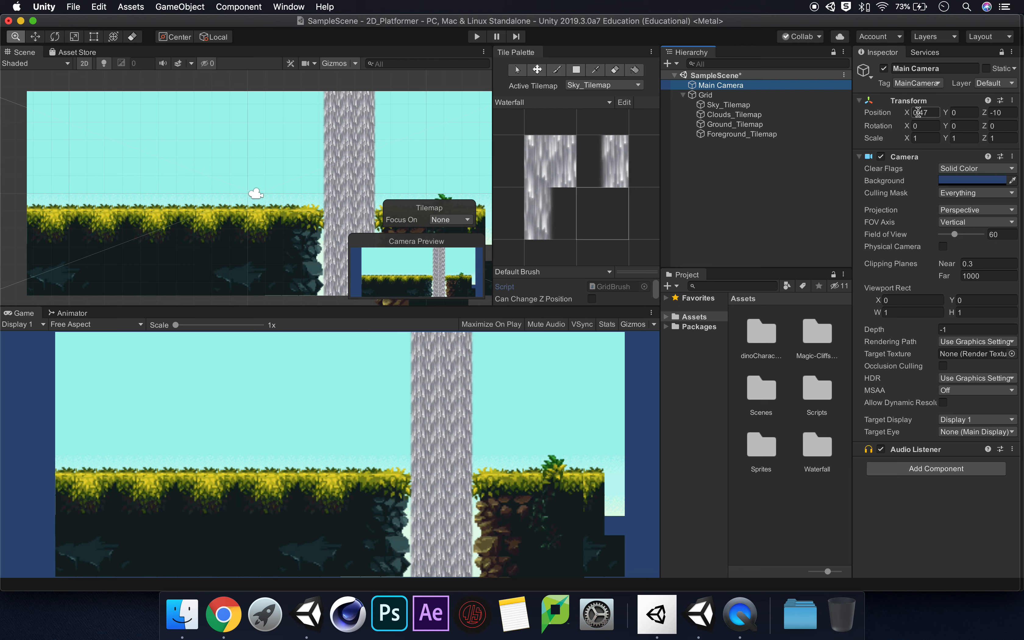
mouse_move(908, 113)
mouse_down()
mouse_move(948, 116)
mouse_move(880, 117)
mouse_move(981, 118)
mouse_move(886, 116)
mouse_move(935, 120)
mouse_move(886, 120)
mouse_move(907, 121)
mouse_move(897, 121)
mouse_up()
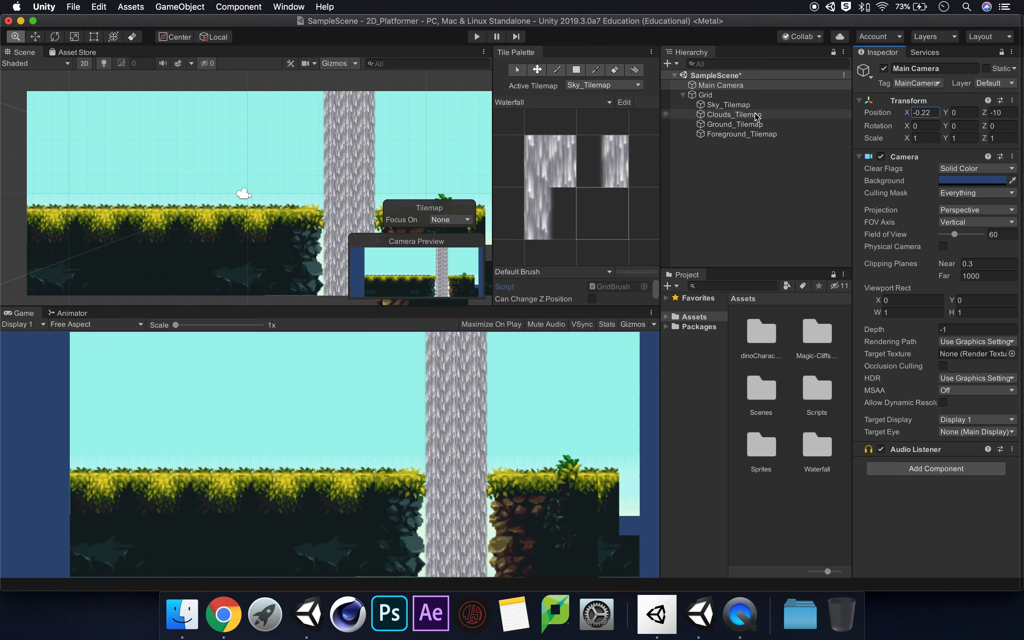
Set the Z scale of Sky_Tilemap to 2 and move the Main Camera's X position to 1.2
click(757, 124)
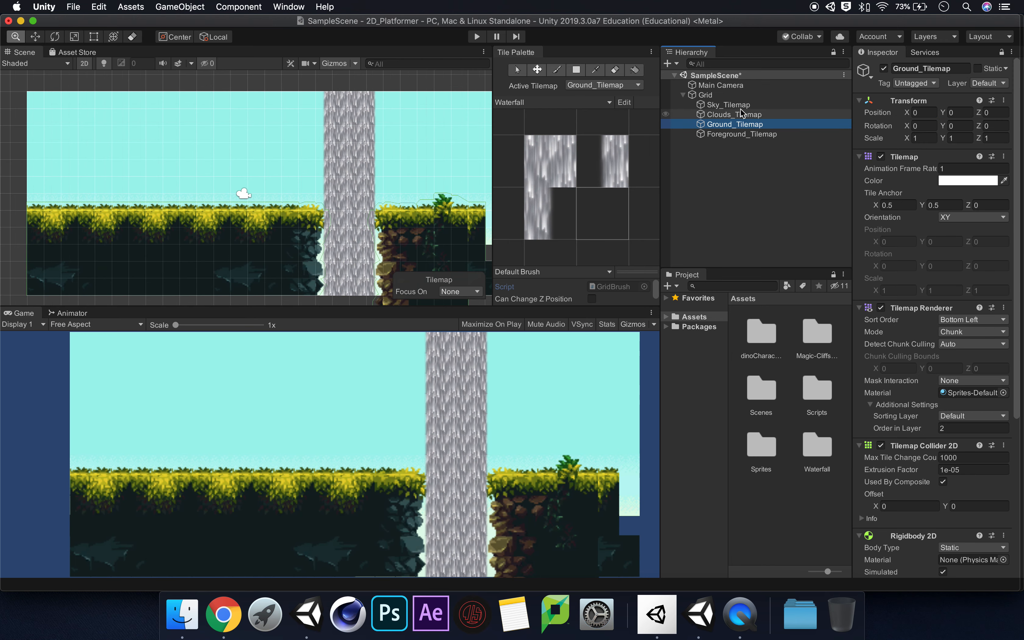
click(748, 106)
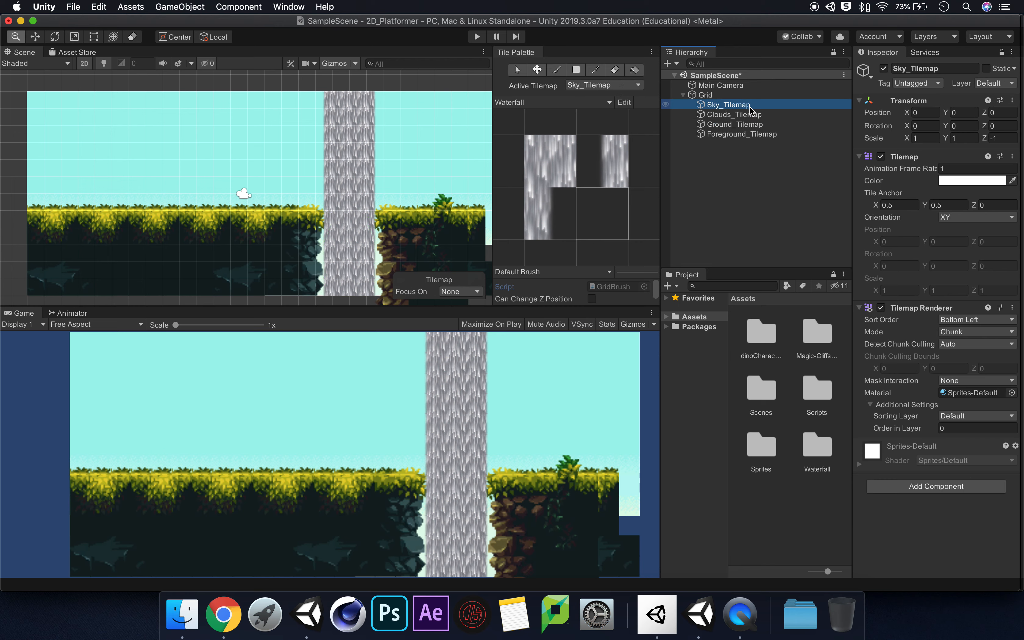
click(995, 138)
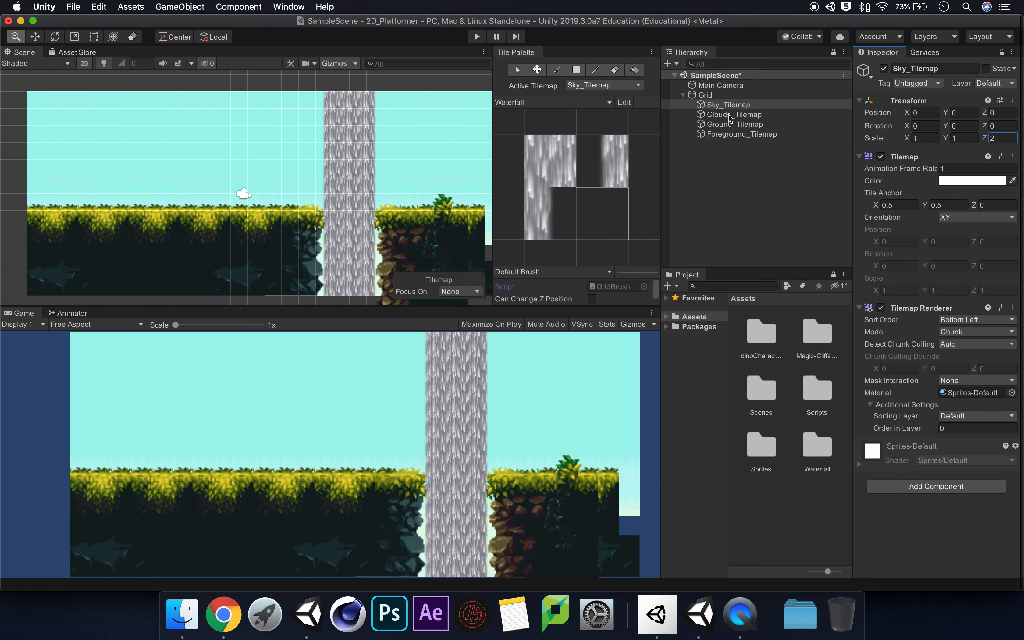
click(724, 87)
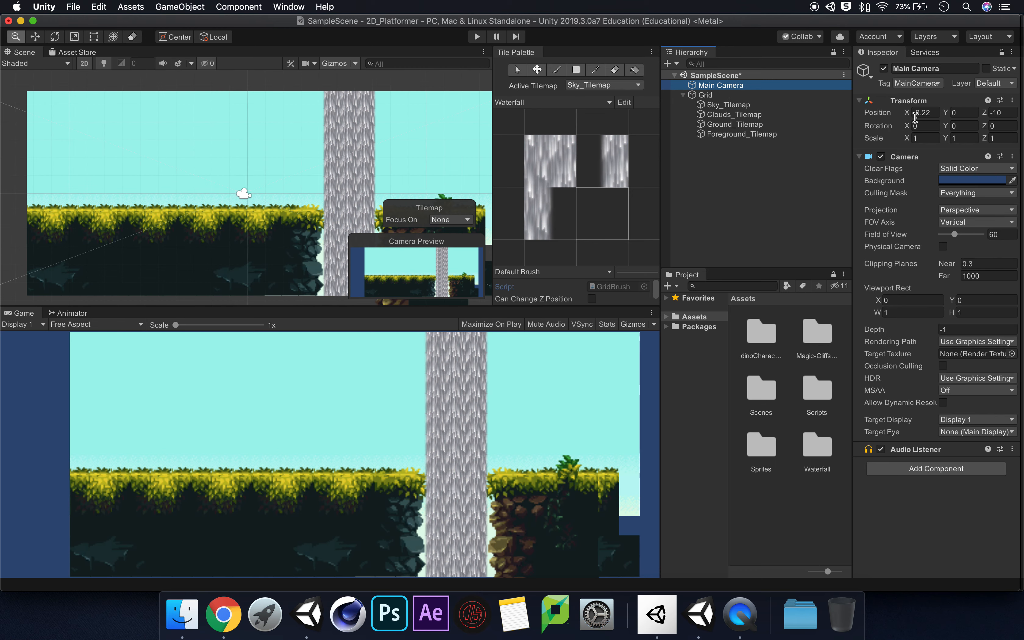
mouse_move(914, 117)
mouse_down()
mouse_move(986, 115)
mouse_move(901, 115)
mouse_move(1016, 115)
mouse_move(878, 116)
mouse_move(916, 115)
mouse_up()
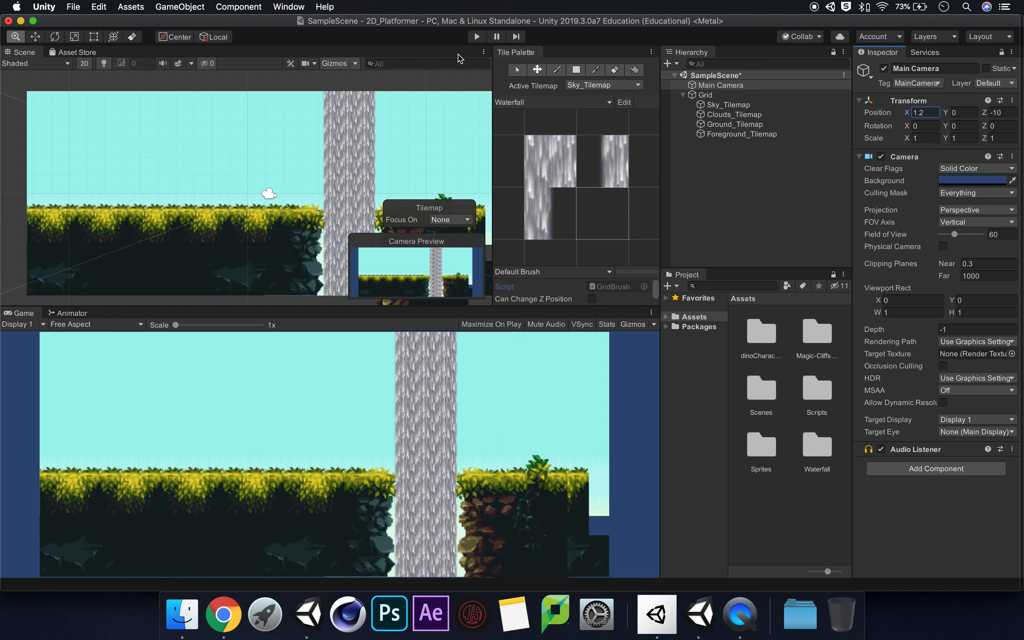
Run the scene, shift the Main Camera's X position to 1.04 during play, and stop play mode
click(478, 38)
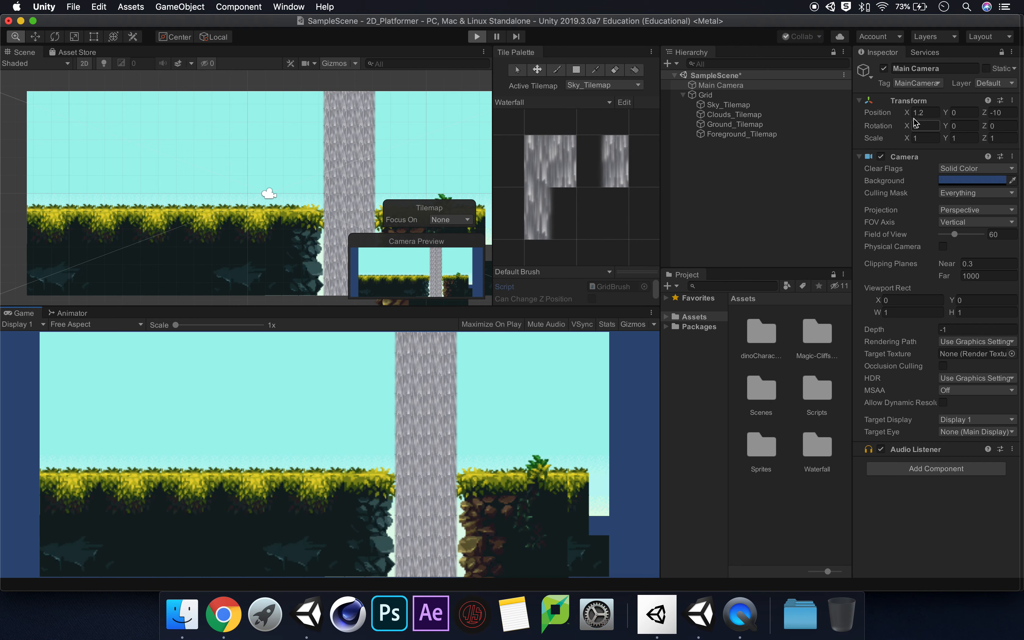
mouse_move(908, 114)
mouse_down()
mouse_move(1003, 113)
mouse_move(848, 113)
mouse_move(1003, 114)
mouse_move(867, 113)
mouse_move(907, 117)
mouse_move(898, 113)
mouse_up()
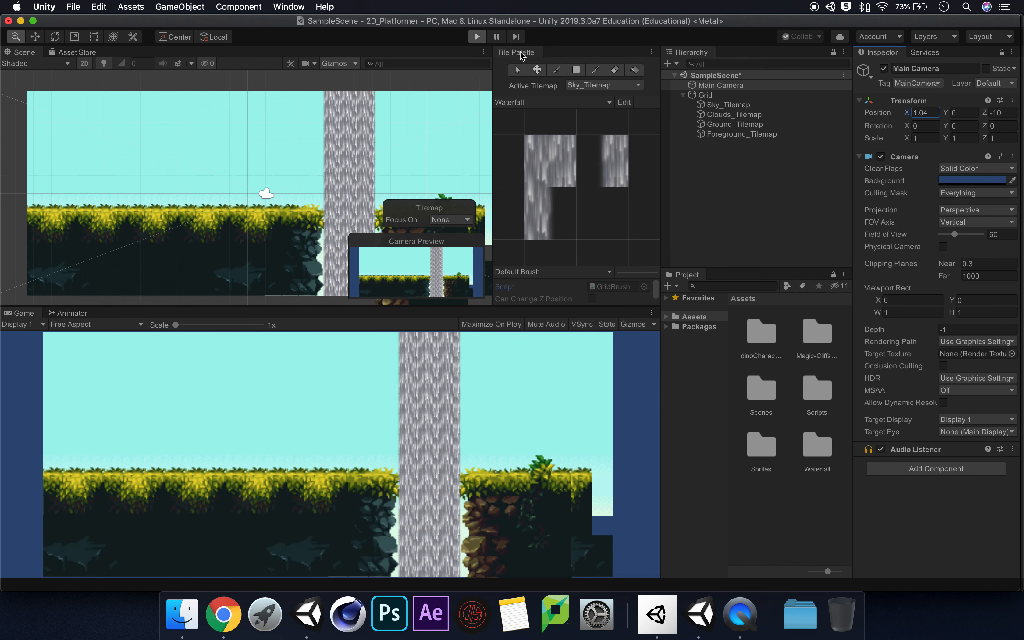
click(476, 37)
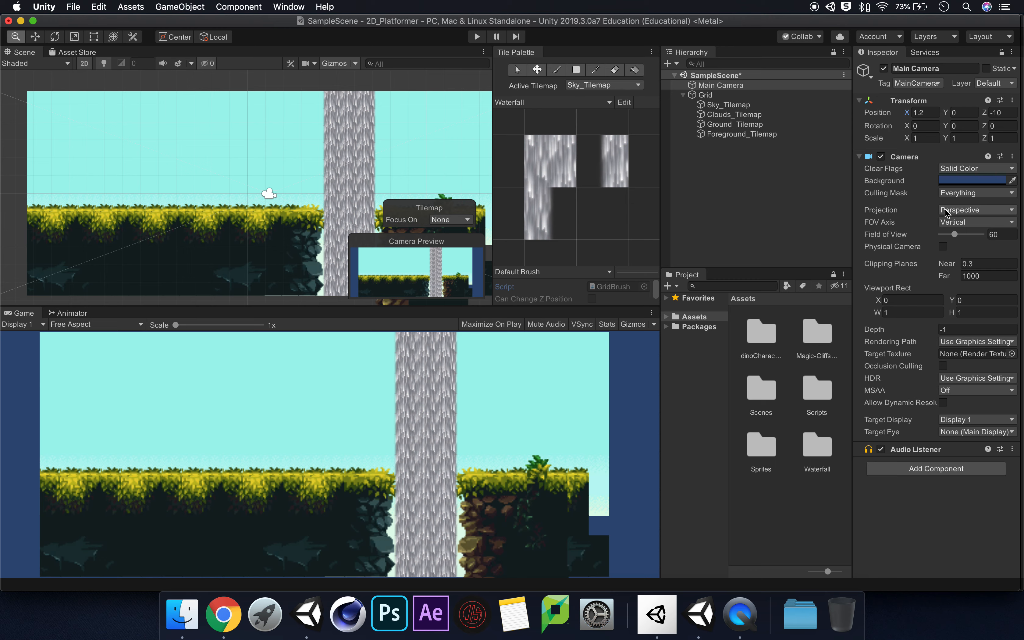
Set the Main Camera's projection to Orthographic
click(980, 215)
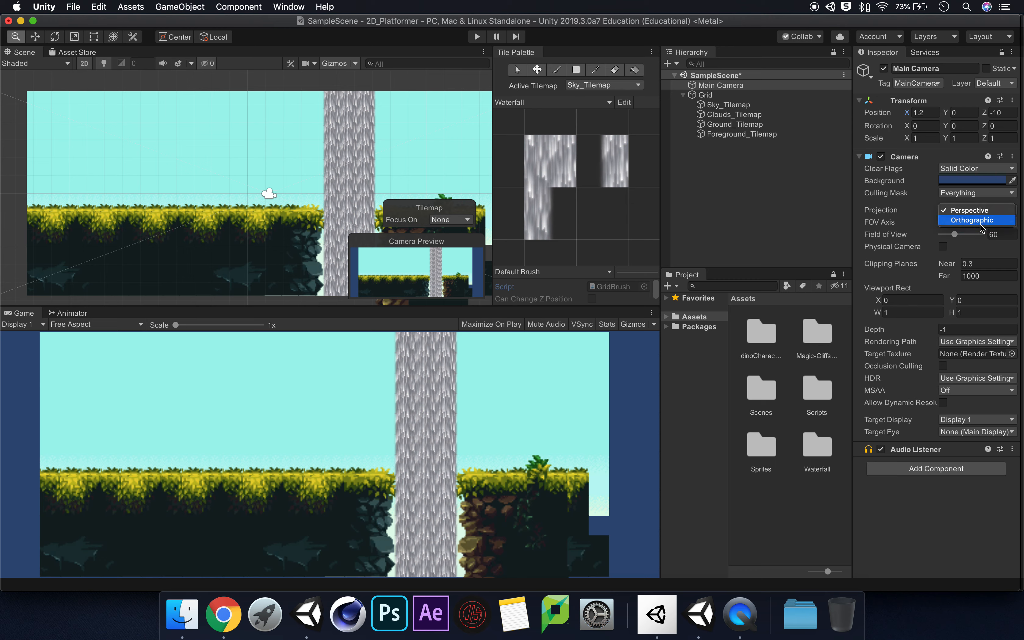
click(973, 221)
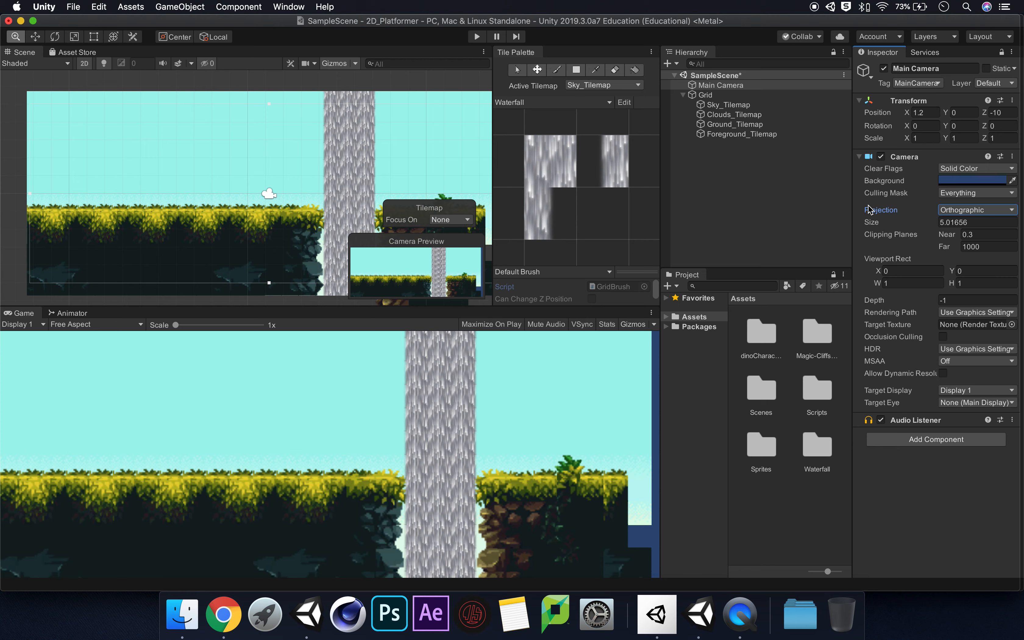
Set the Sprite Mode of the DinoSprites - doux sheet in the dinoCharactersVersion1.1 sheets folder to Multiple
mouse_move(870, 210)
click(764, 333)
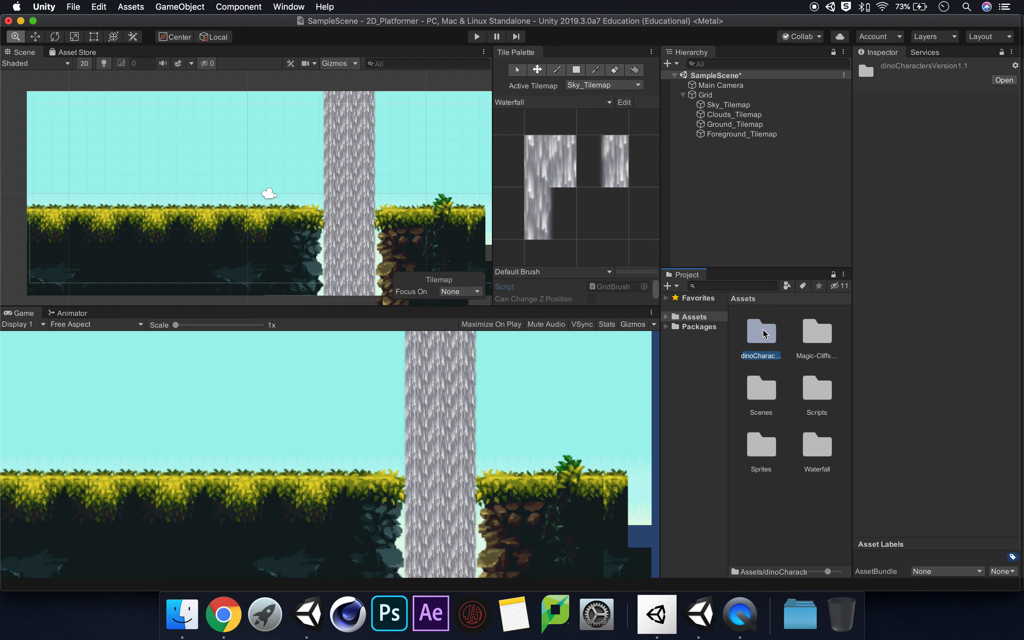
double_click(764, 333)
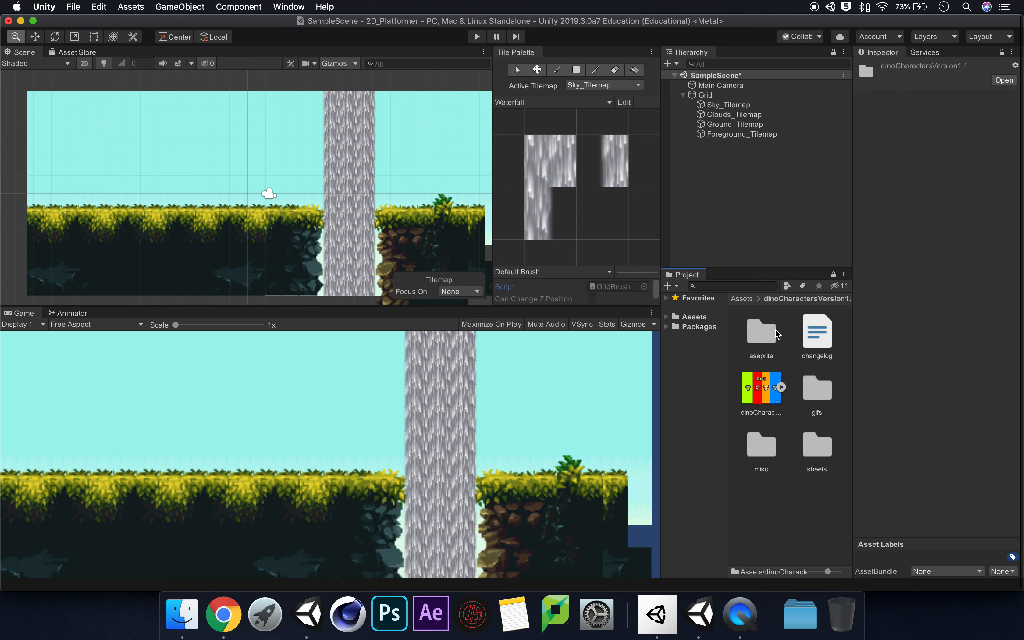
double_click(817, 450)
click(764, 333)
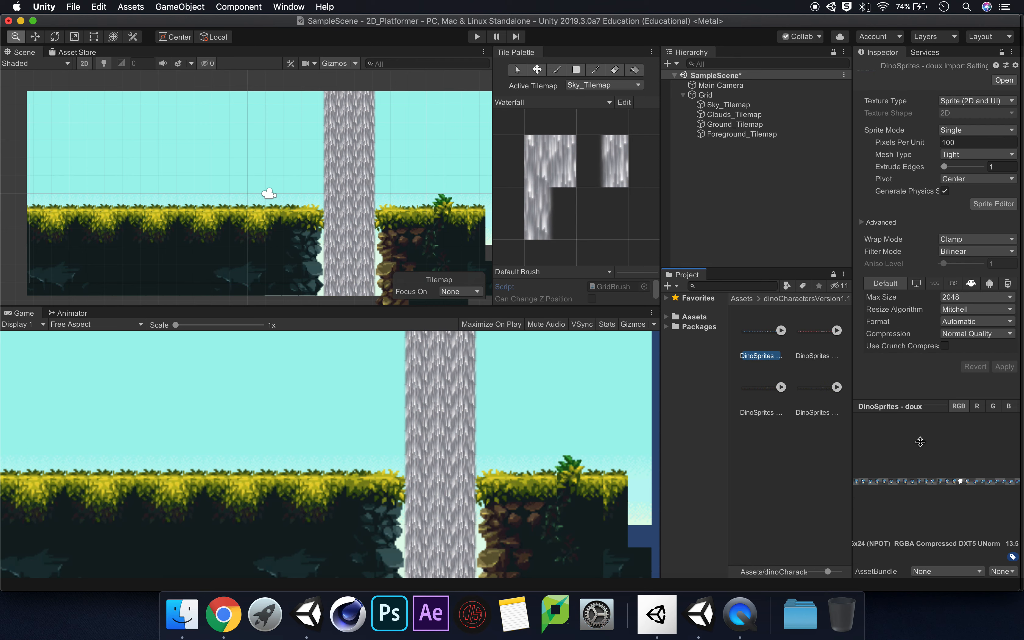
click(929, 489)
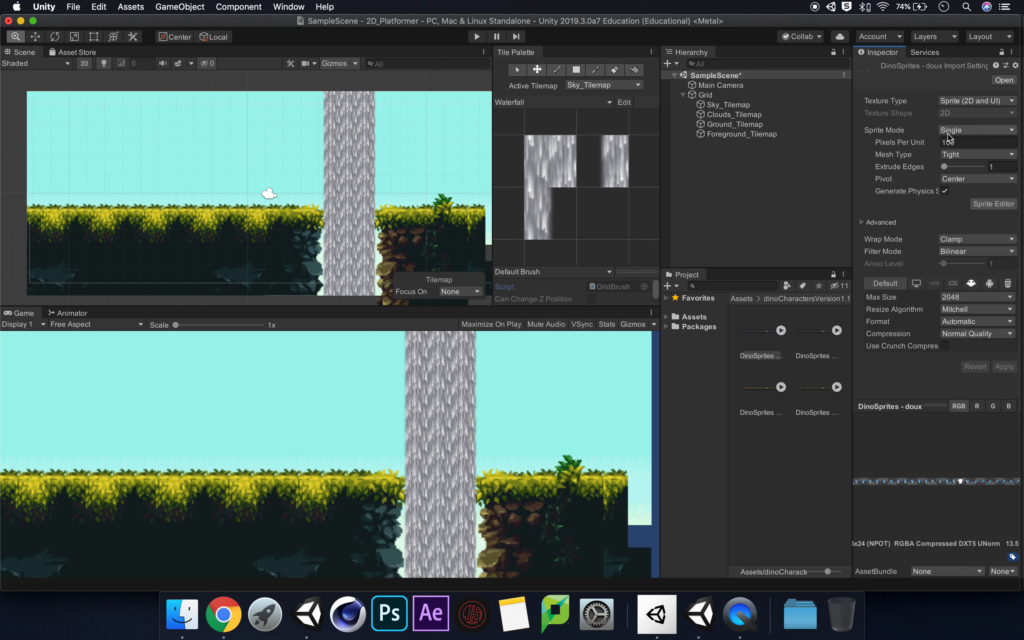
click(1000, 130)
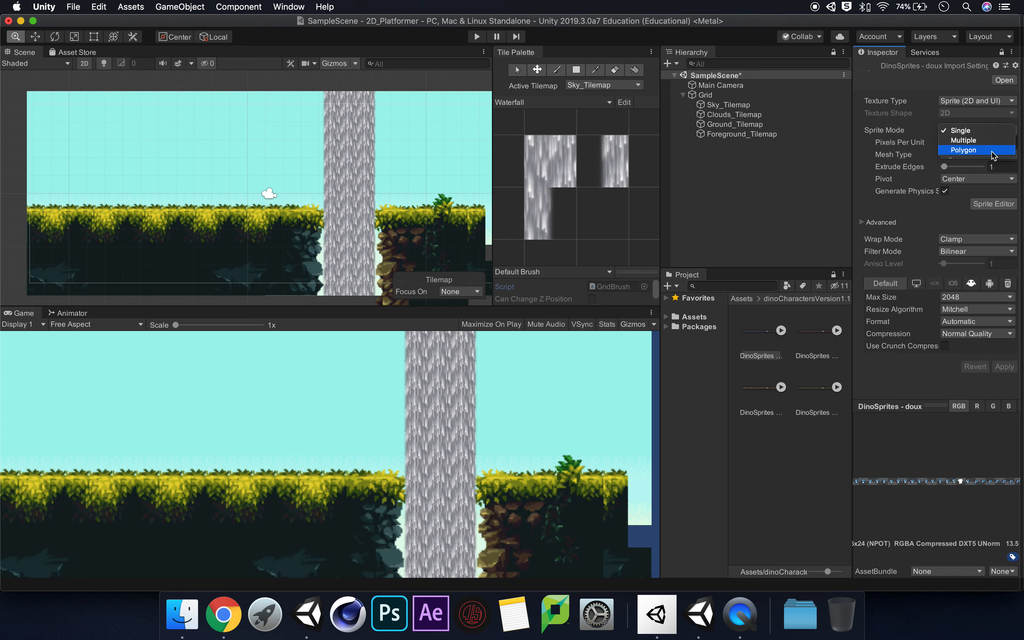
click(987, 141)
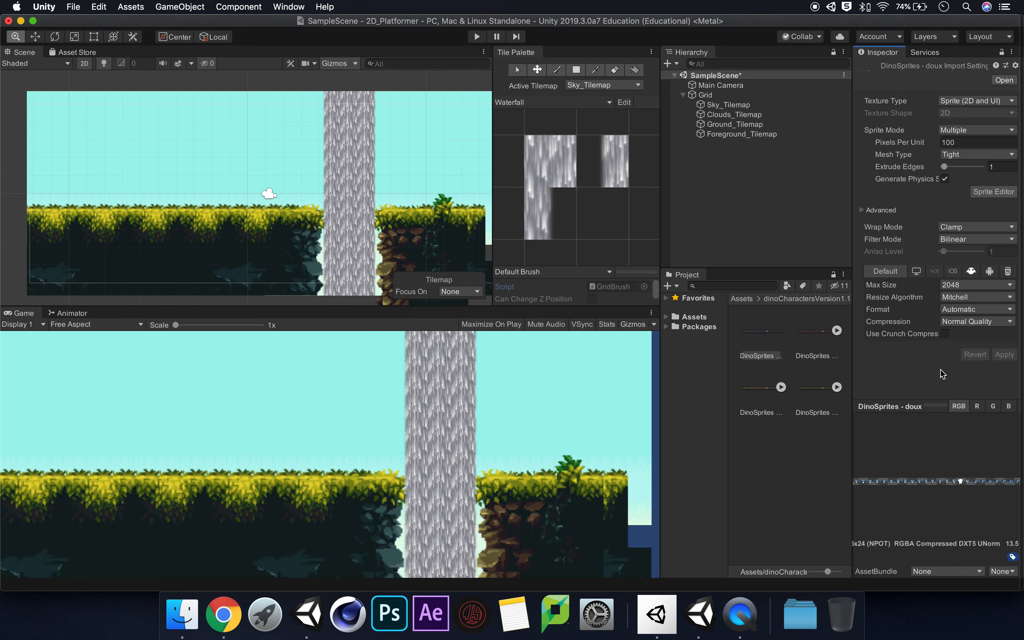
Slice the doux sheet in the Sprite Editor with type Automatic and pivot Center, apply the slices, and close the editor
click(986, 194)
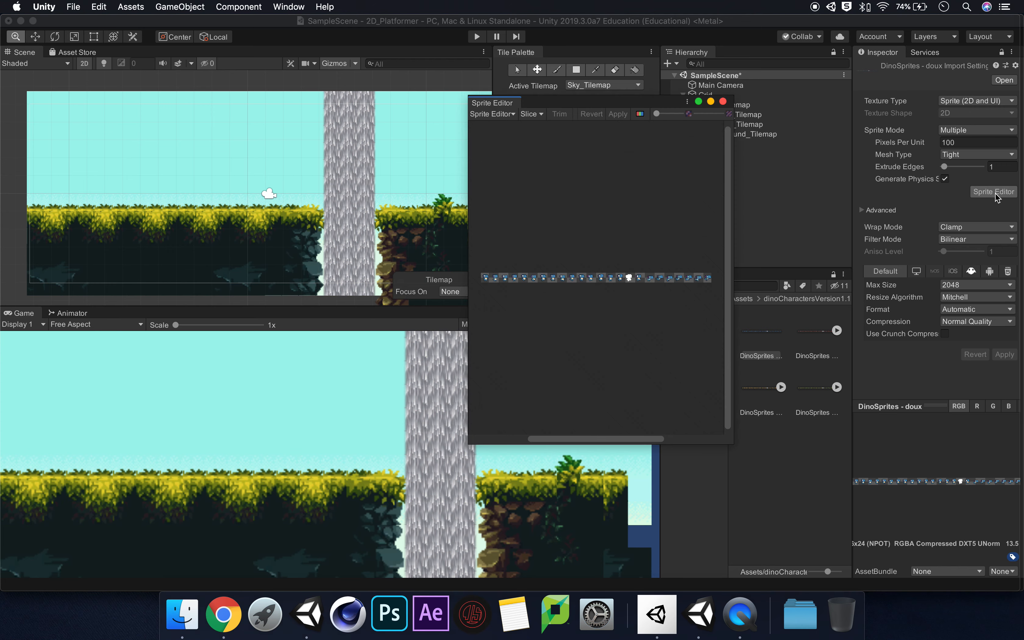
drag(625, 102, 607, 92)
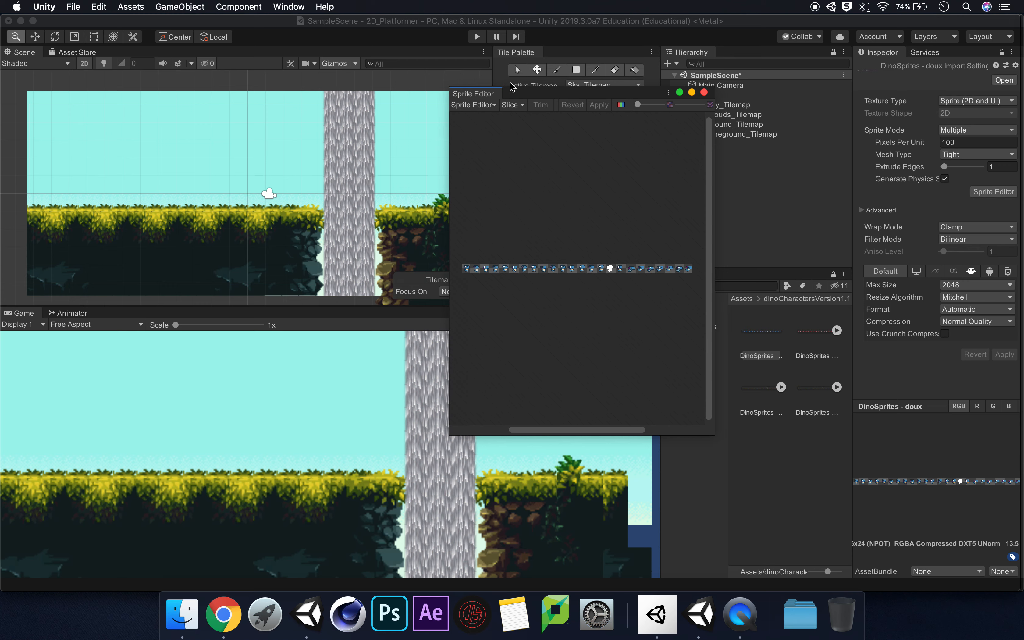
click(513, 105)
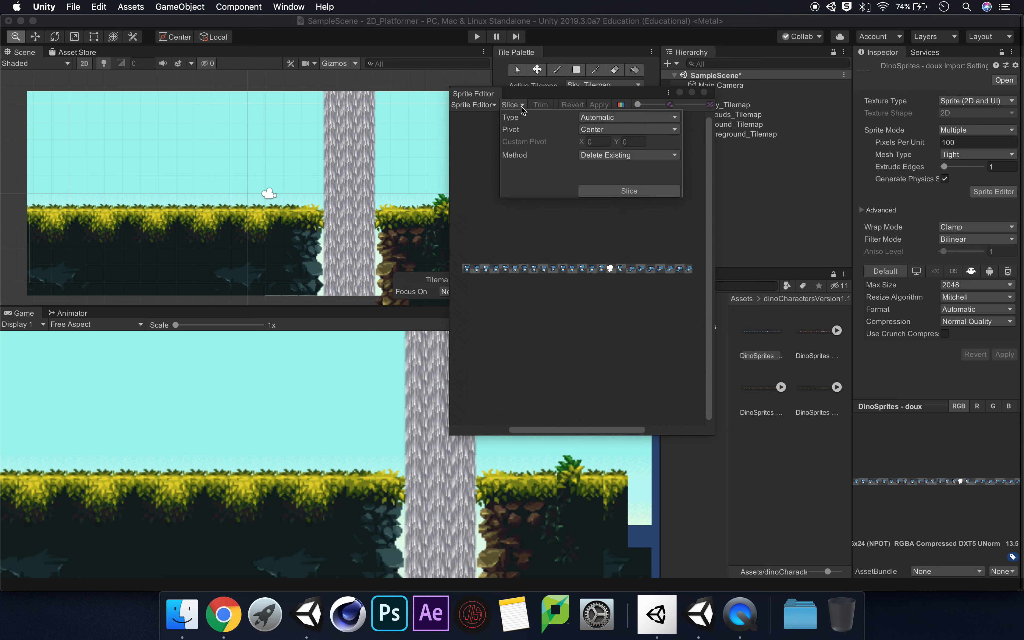
click(660, 120)
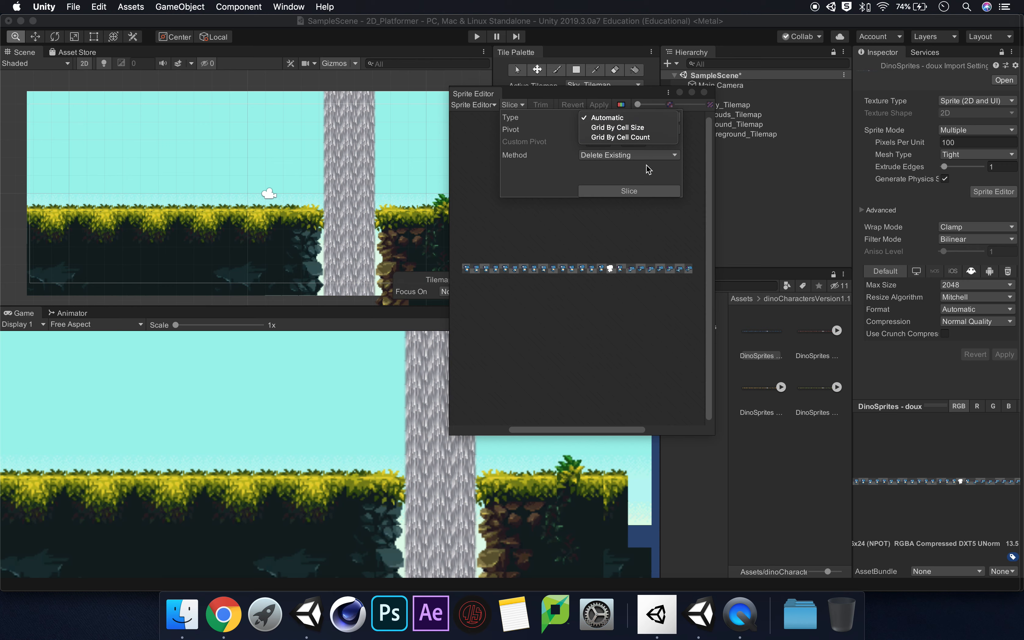
click(566, 229)
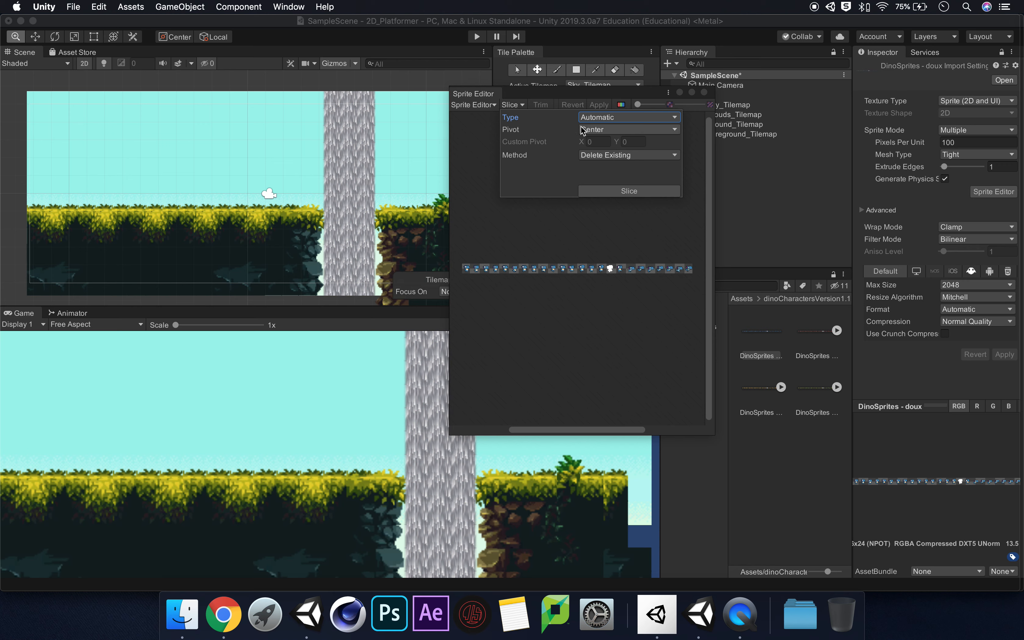
click(652, 189)
scroll(590, 268, up, 10)
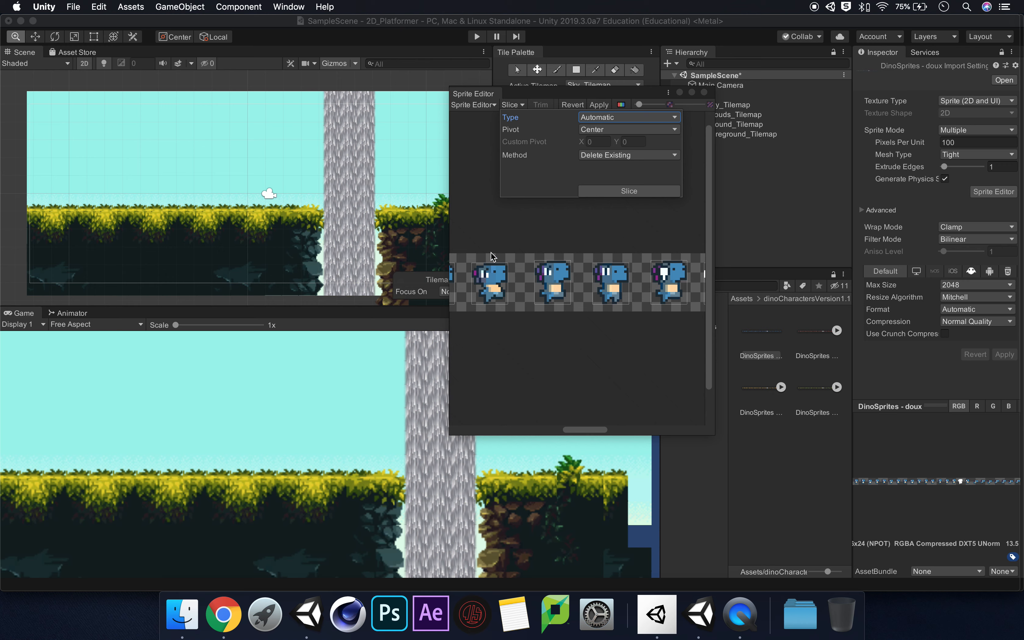
scroll(599, 266, down, 6)
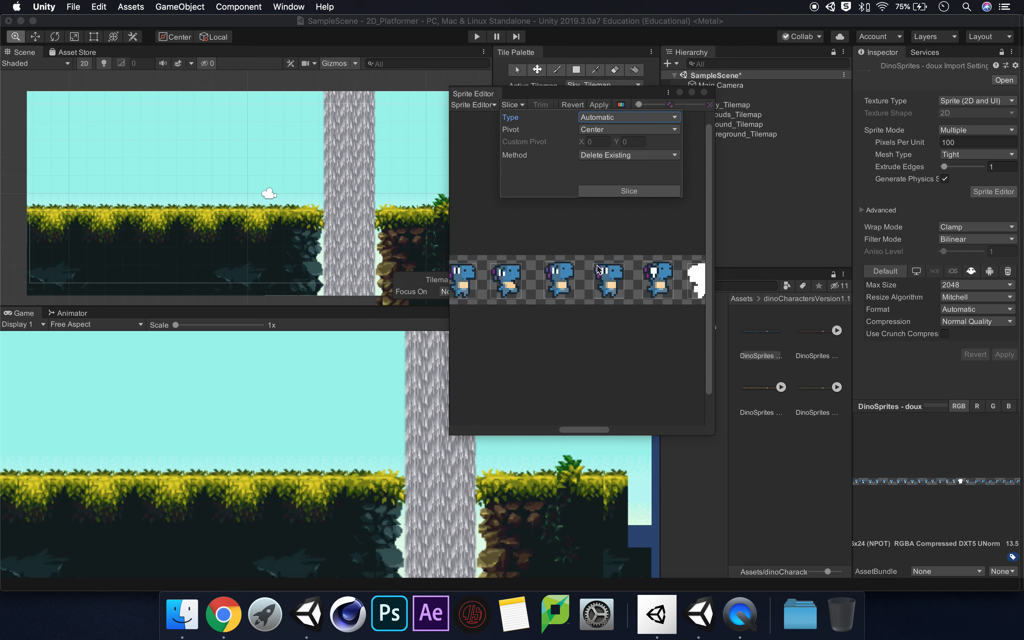
scroll(598, 265, down, 1)
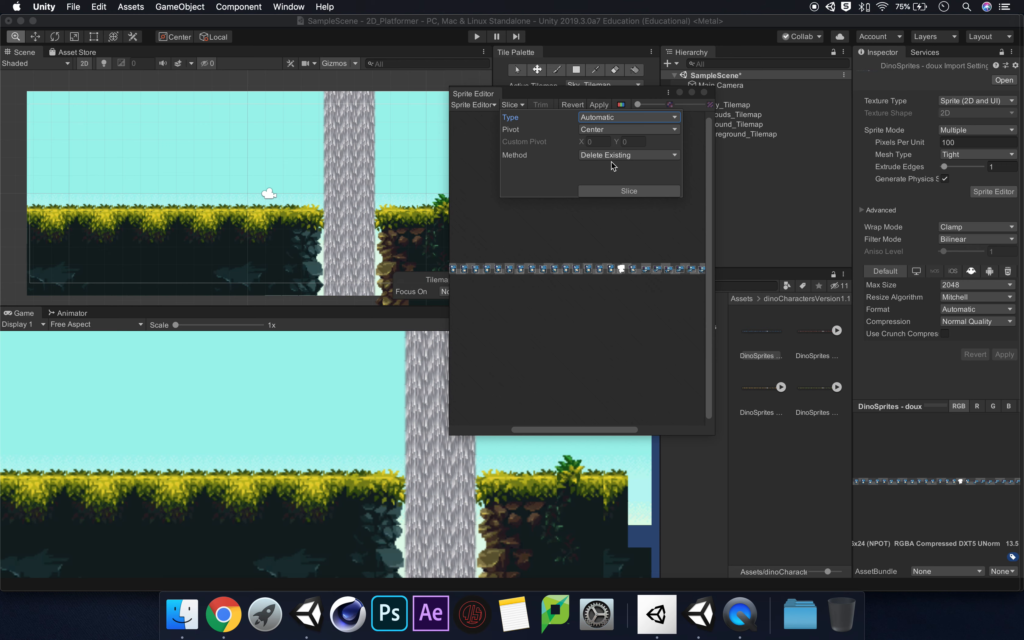
click(601, 105)
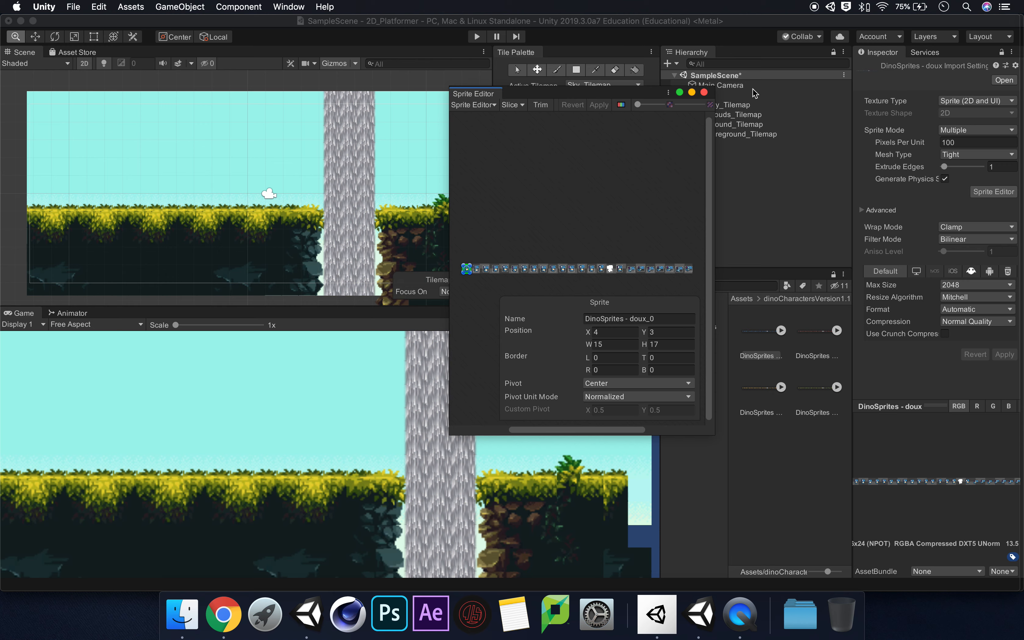
click(704, 93)
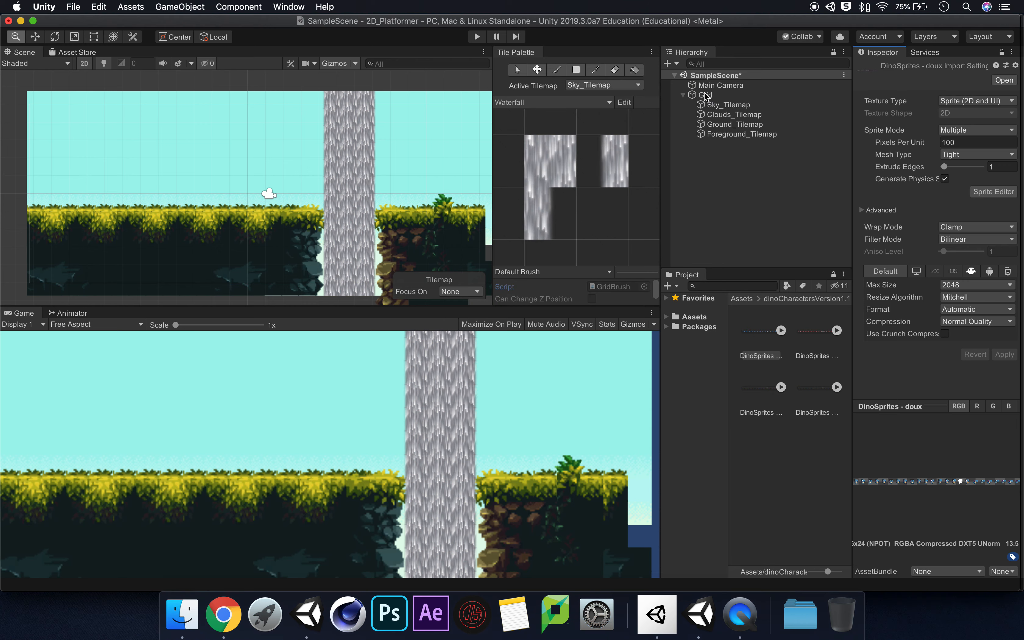
Collapse the Grid object, expand the sliced doux sheet, and look through the individual dino frames
click(682, 95)
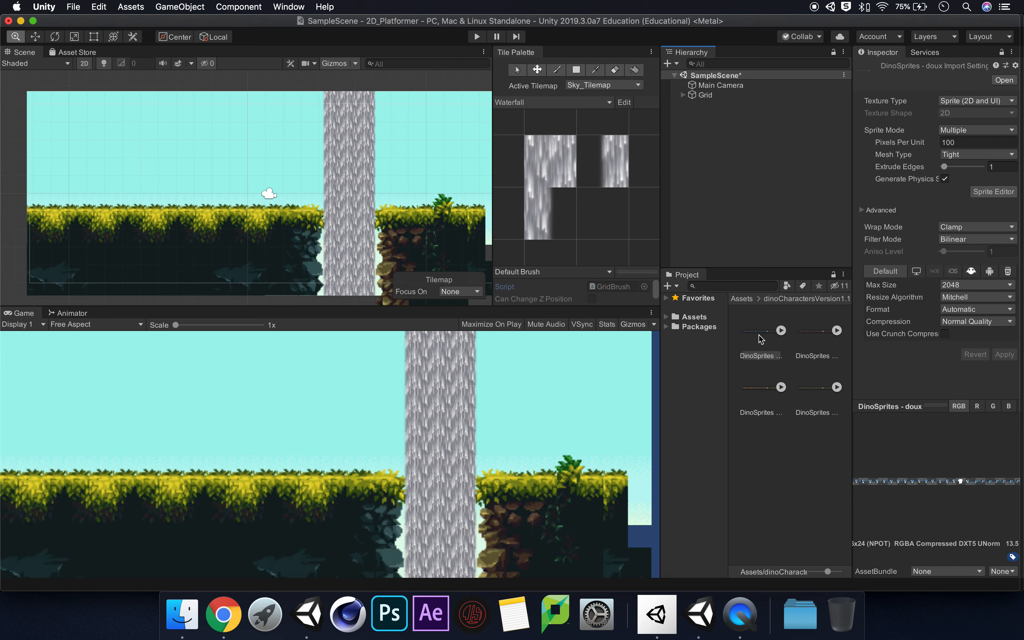
click(781, 331)
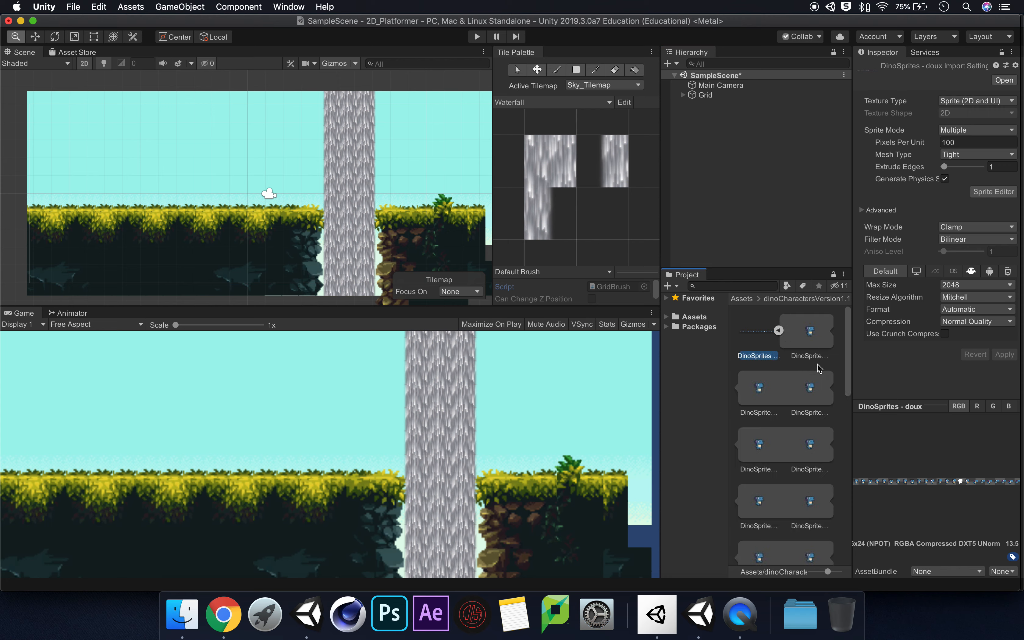
click(815, 333)
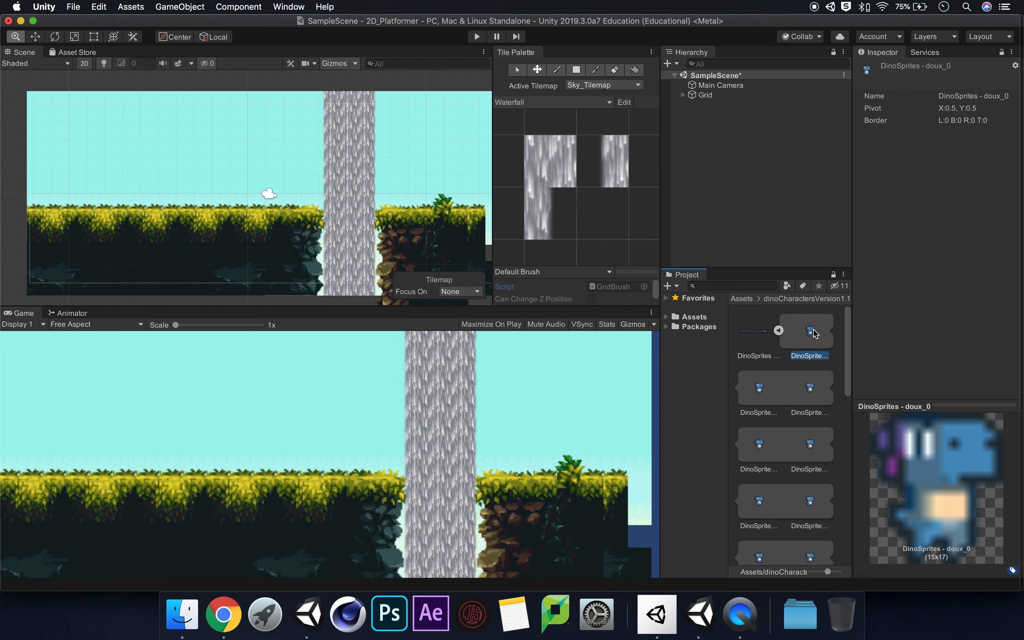
key(Down)
key(Down)
key(Down)
key(Down)
key(Down)
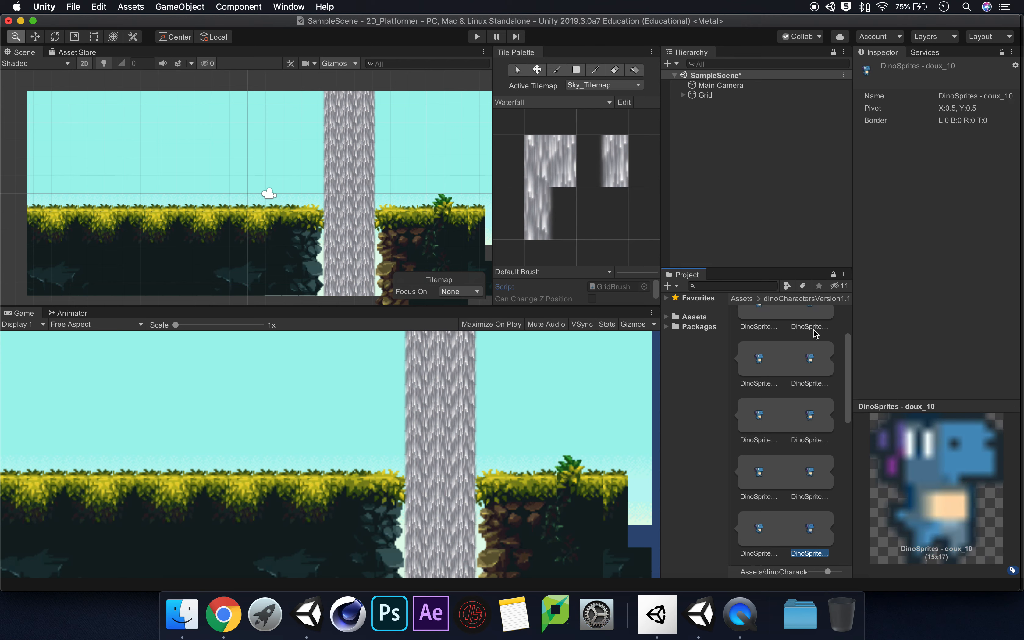
key(Up)
key(Up)
key(Up)
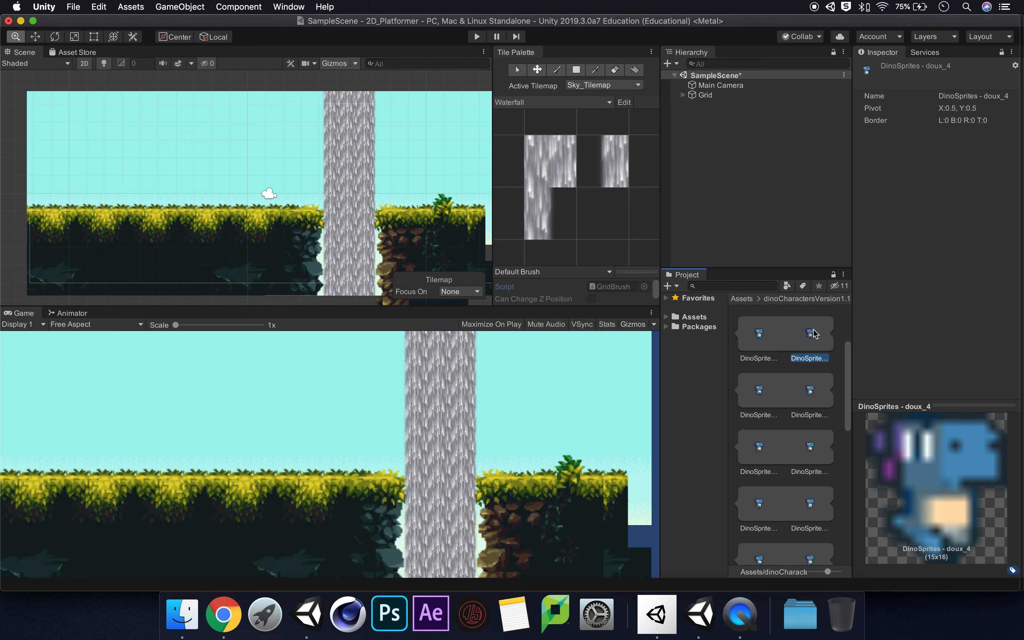
key(Up)
key(Up)
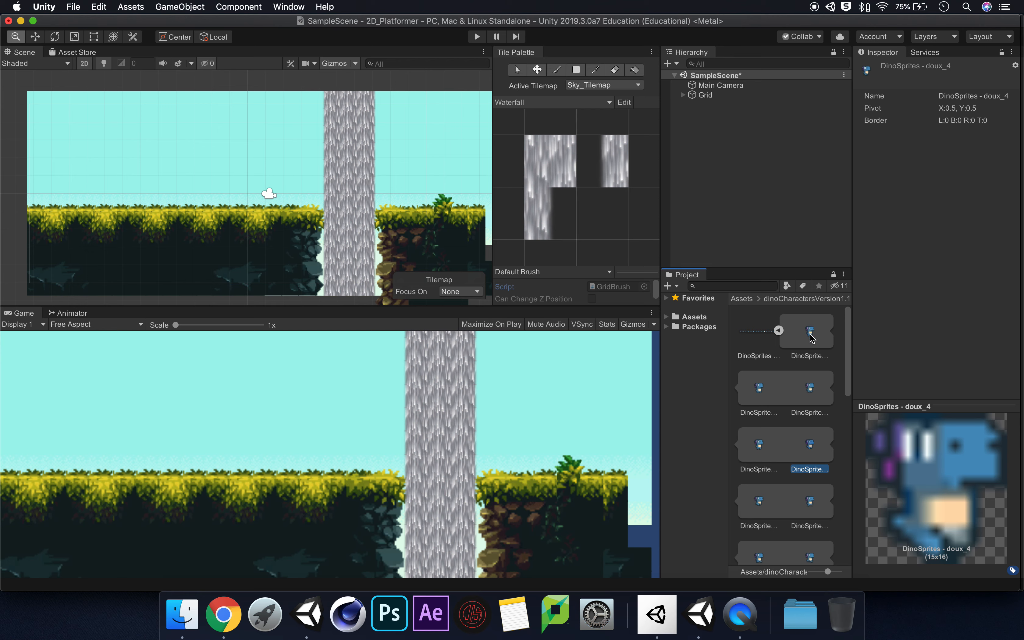
Place the DinoSprites - doux_0 frame in the sky above the ground and scale it uniformly to about 10.46
drag(810, 333, 187, 167)
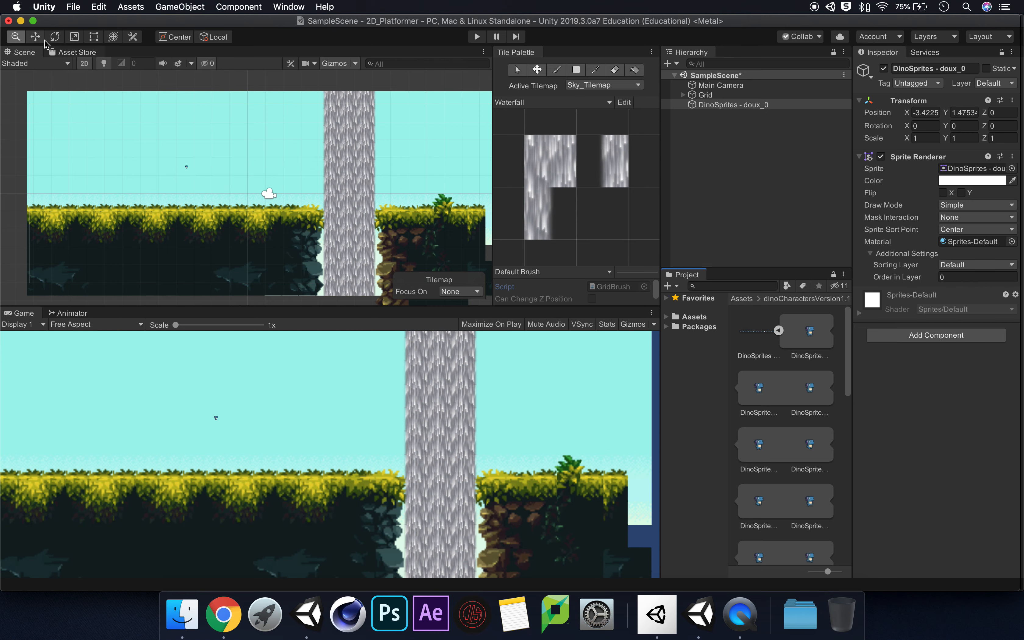
key(r)
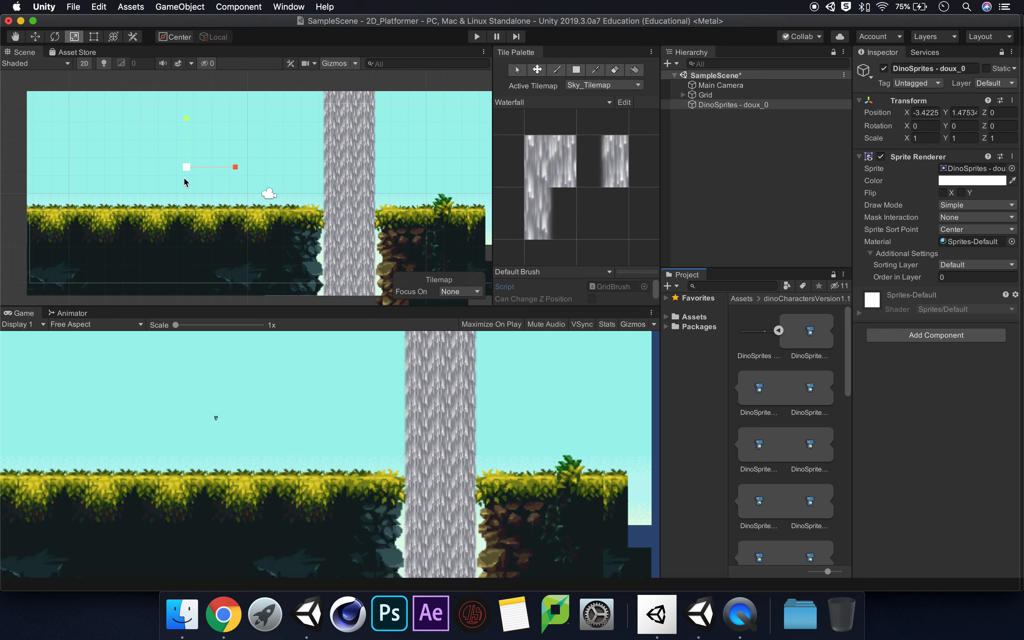
drag(187, 167, 417, 79)
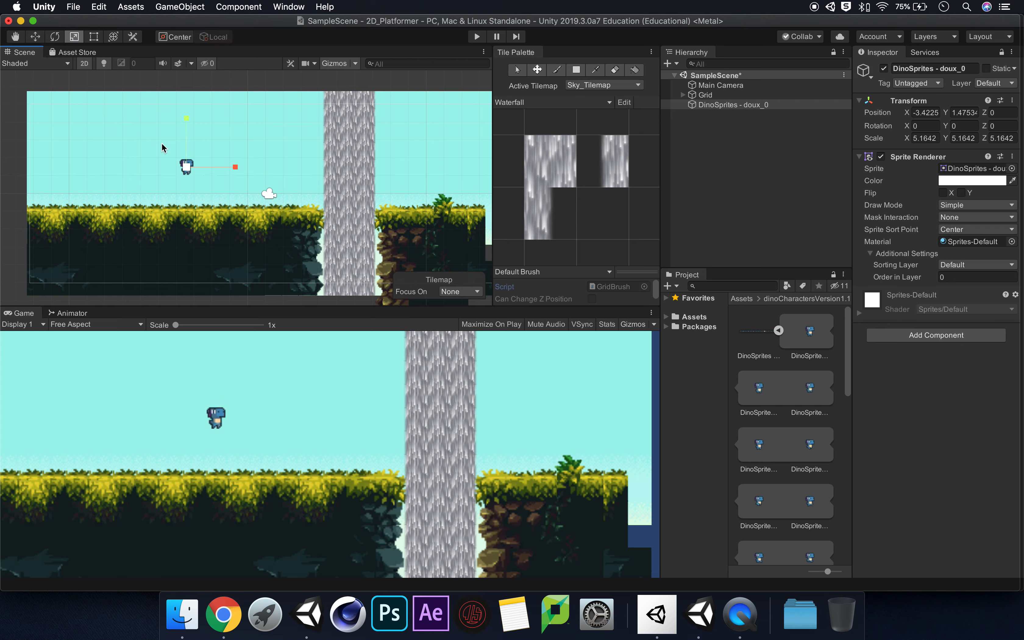
drag(189, 166, 234, 102)
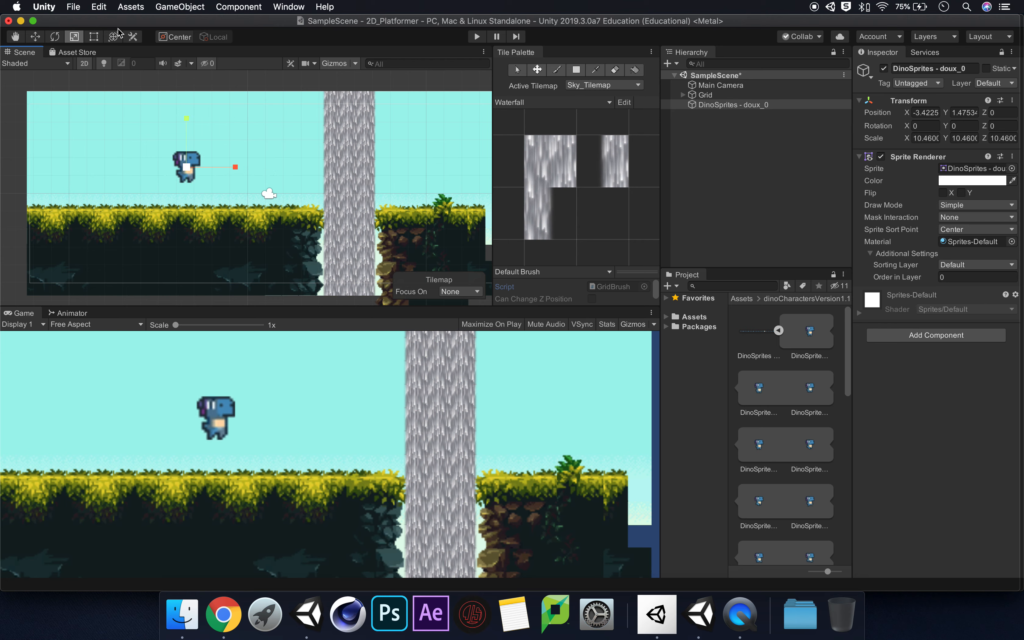
Move the dino sprite to about X -5.81, Y 0.62, just above the grass
click(35, 37)
drag(244, 167, 202, 168)
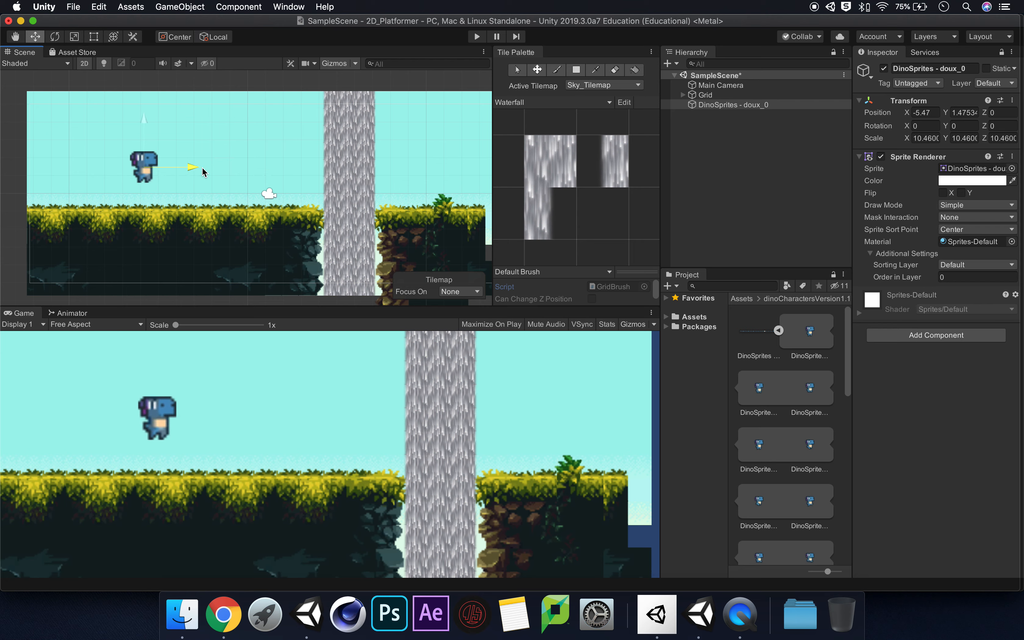
mouse_move(145, 121)
mouse_down()
mouse_move(138, 155)
mouse_move(140, 137)
mouse_up()
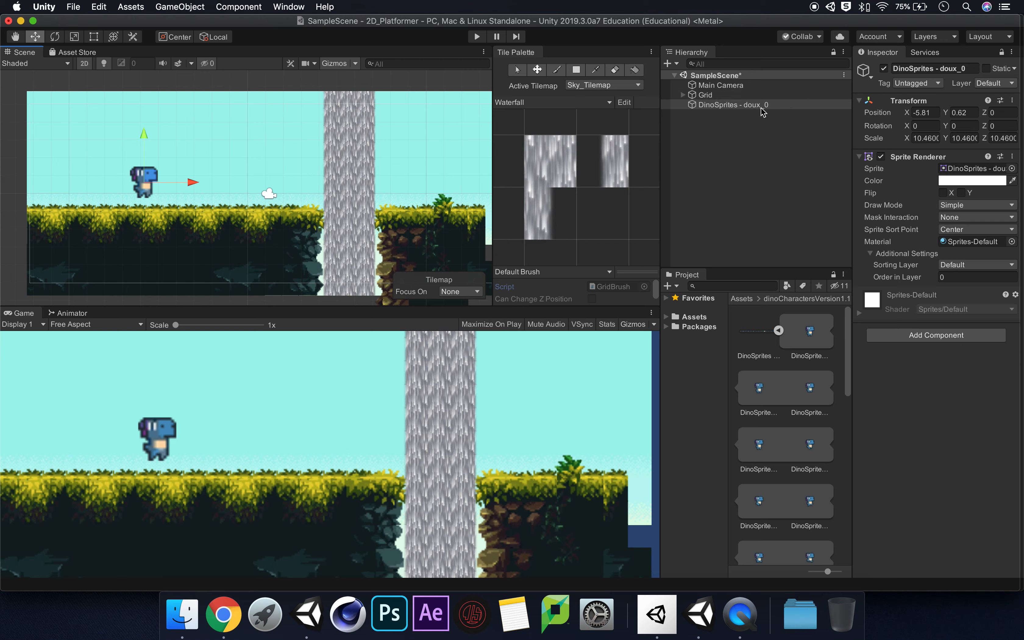
Rename the DinoSprites - doux_0 object as Sprite
click(717, 106)
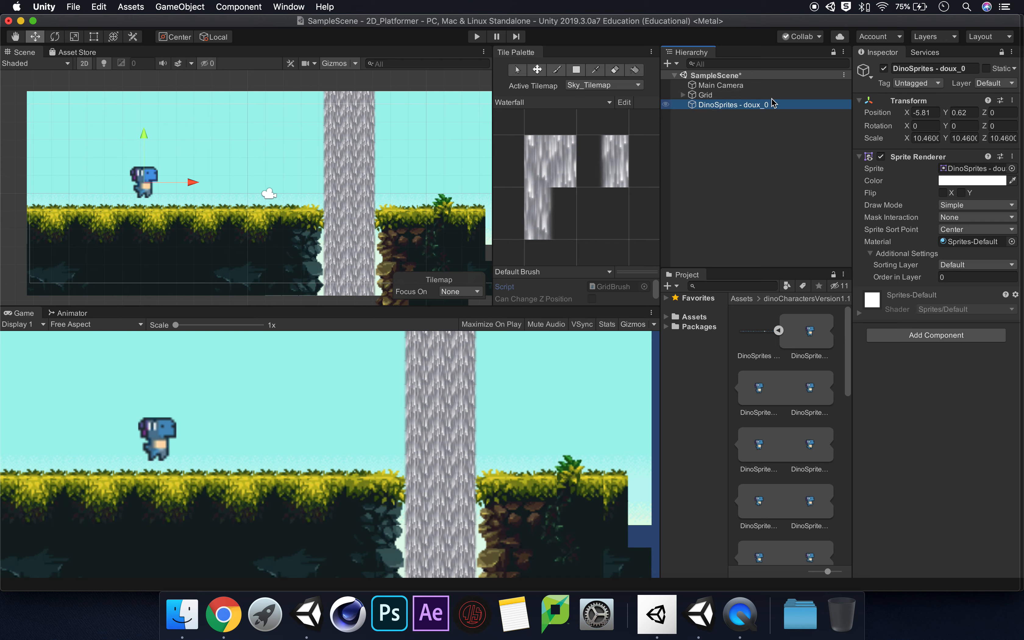
click(935, 69)
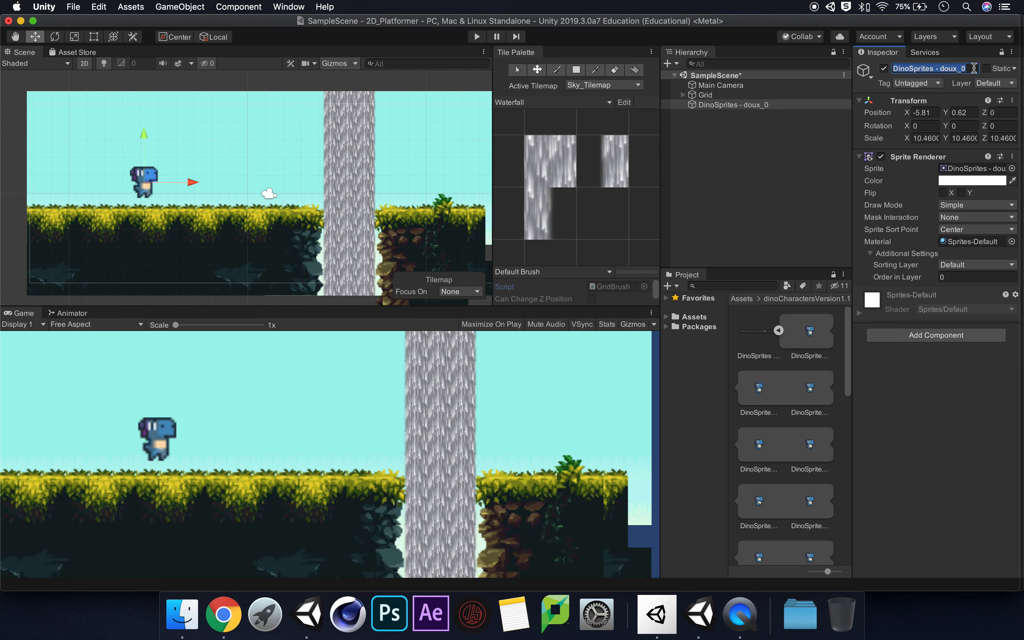
text(Sprite)
key(Return)
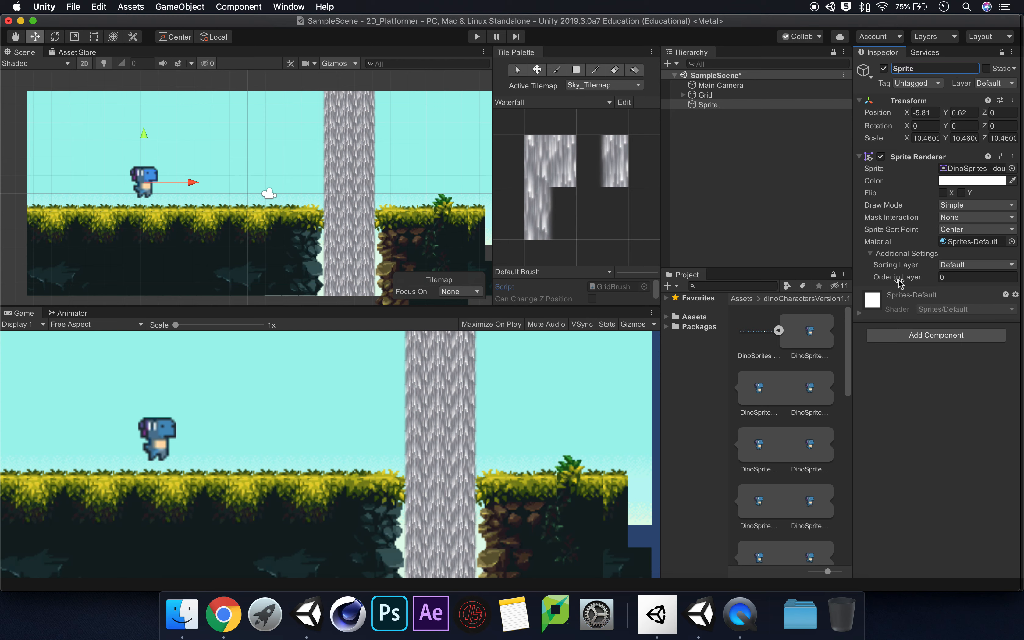
Set the dino sprite's Order in Layer to 20 and lower it onto the grass at about Y -0.03
click(971, 276)
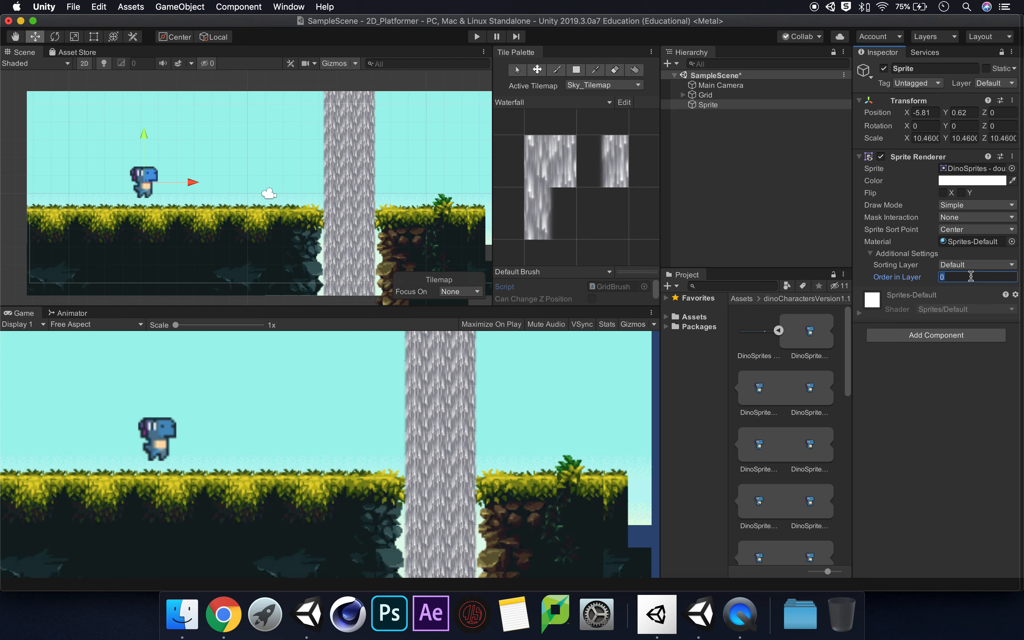
text(20)
drag(144, 134, 141, 146)
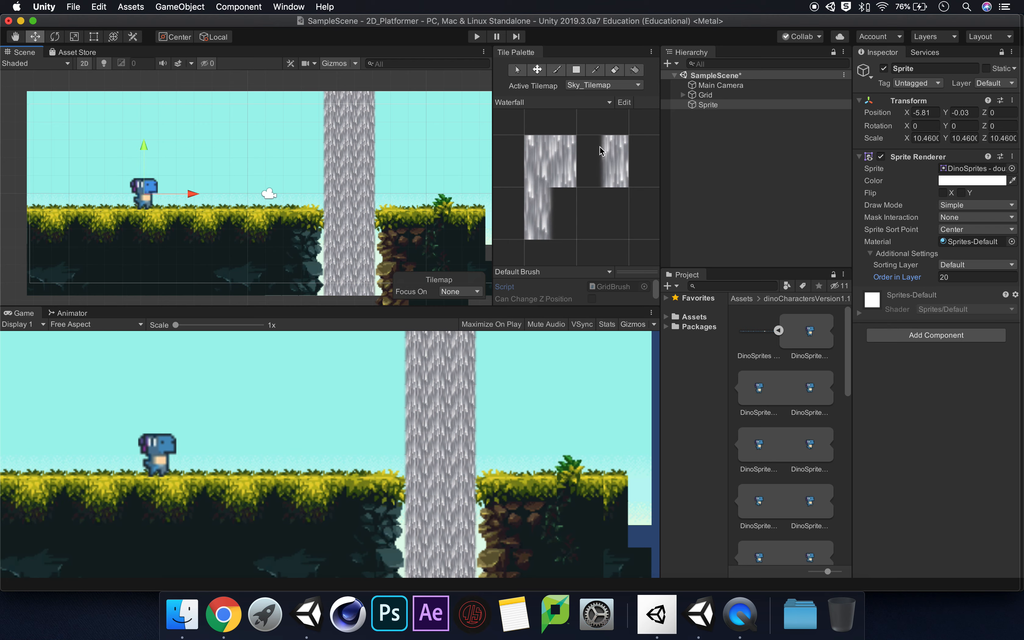
Create an empty game object at the scene root and name it Player
right_click(727, 156)
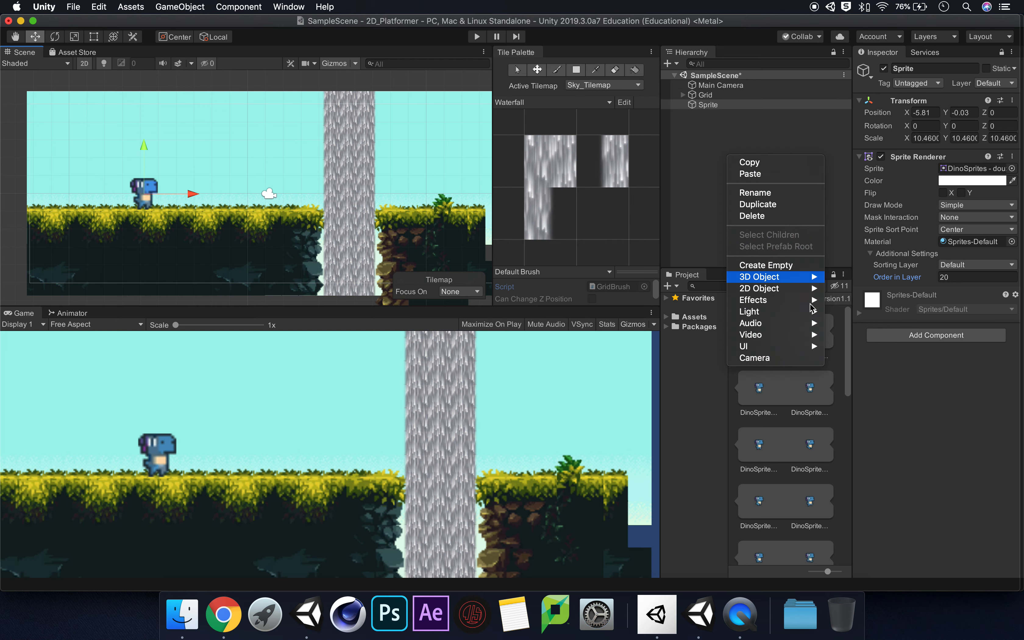
click(766, 265)
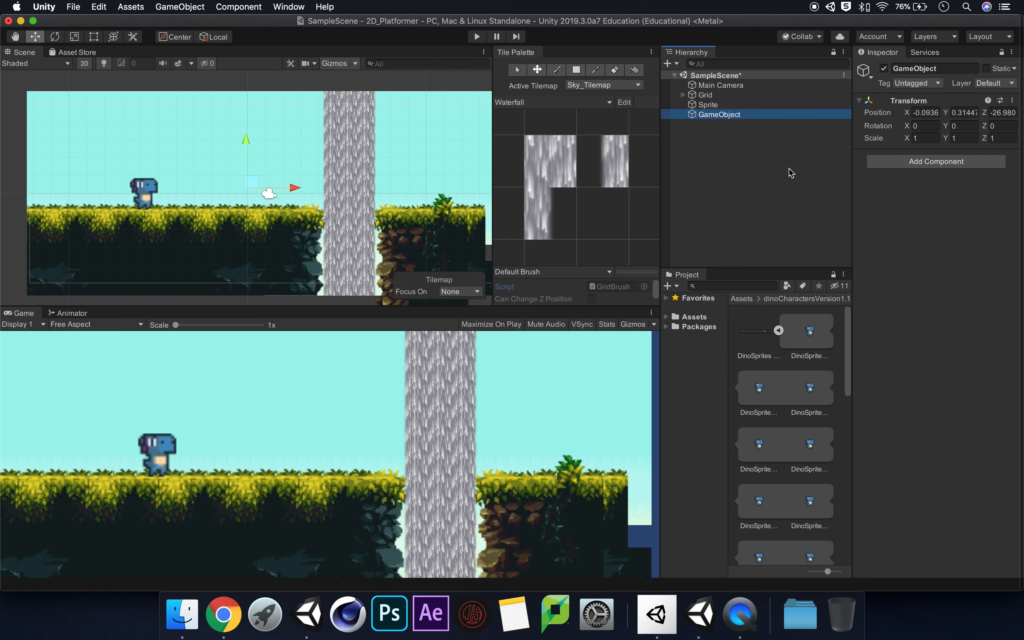
click(942, 68)
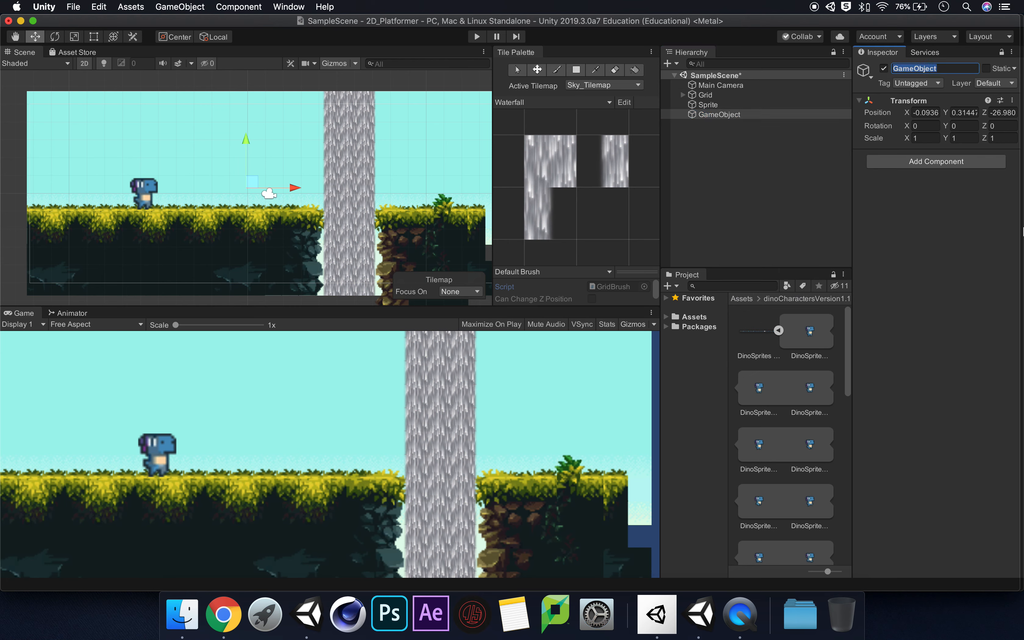
text(Pkayer)
key(Return)
click(901, 70)
click(901, 69)
key(BackSpace)
text(l)
key(Return)
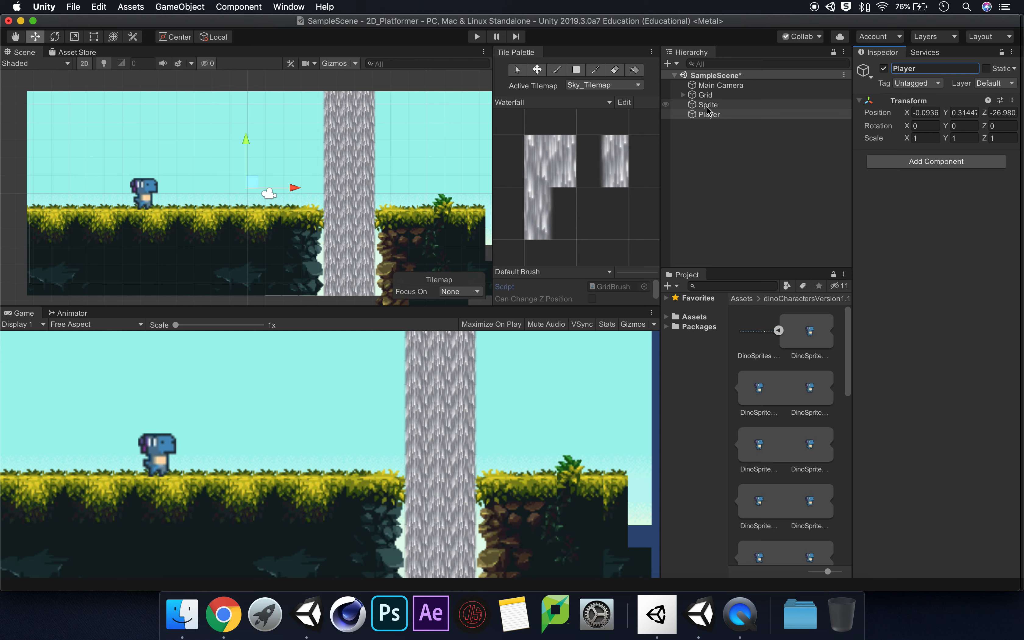
Make the Sprite object a child of Player and check the transforms of both objects
drag(709, 111, 714, 117)
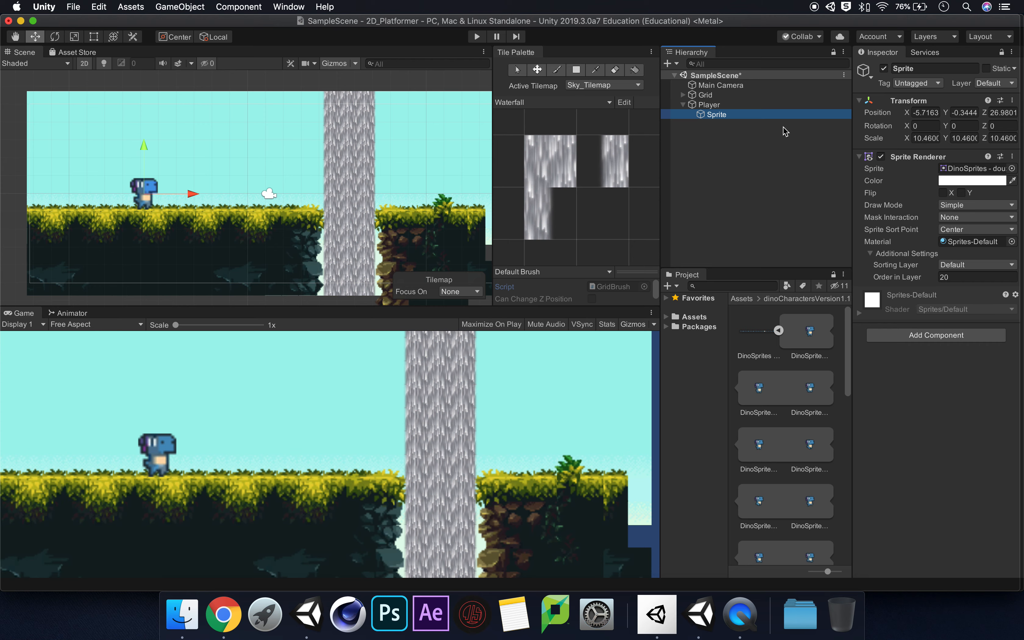
click(719, 106)
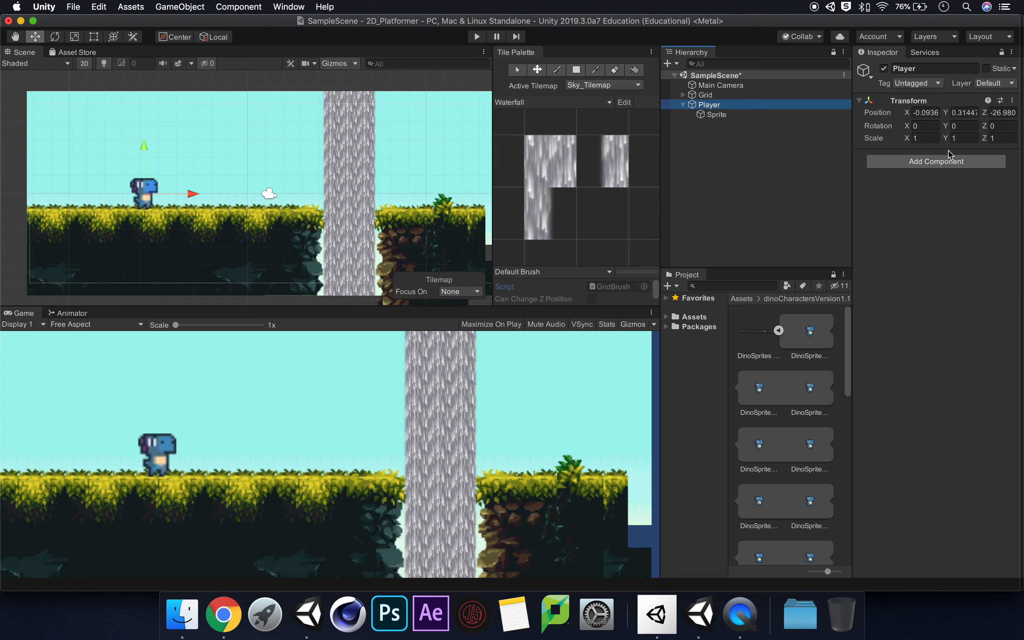
click(733, 117)
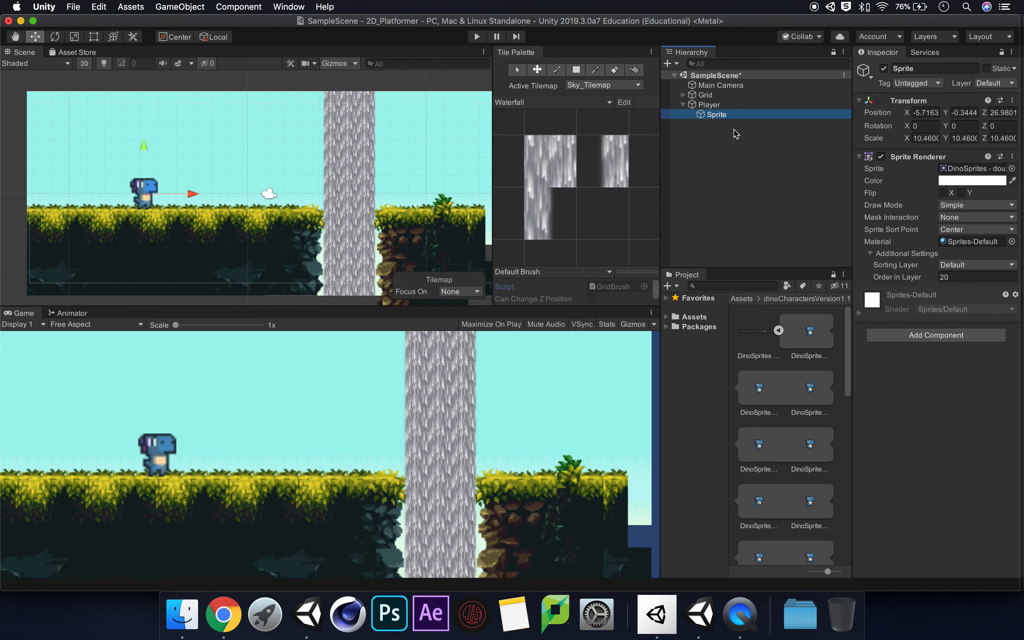